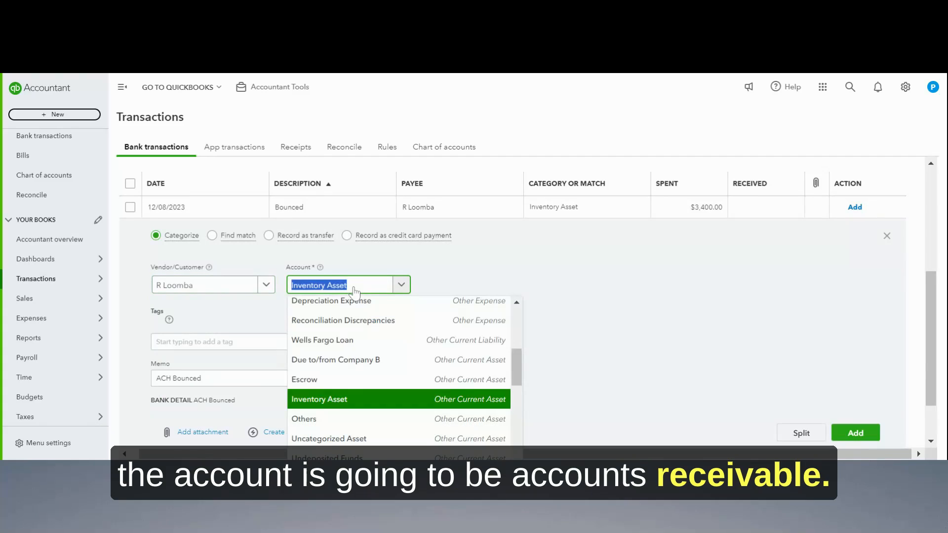
Step: Categorize the bounced $3,400.00 bank transaction to Accounts Receivable (A/R), keep the ACH Bounced memo, and add it to the books
type("accounts")
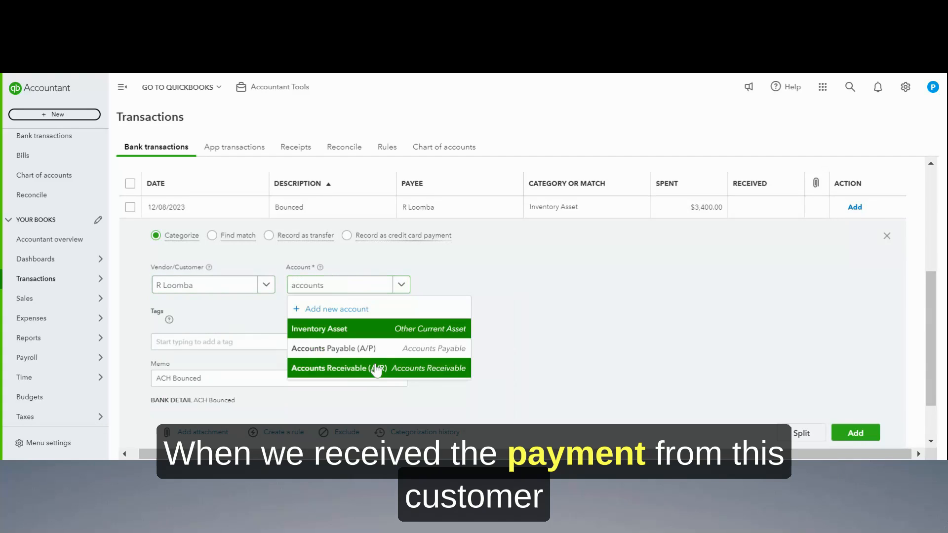
left_click(377, 369)
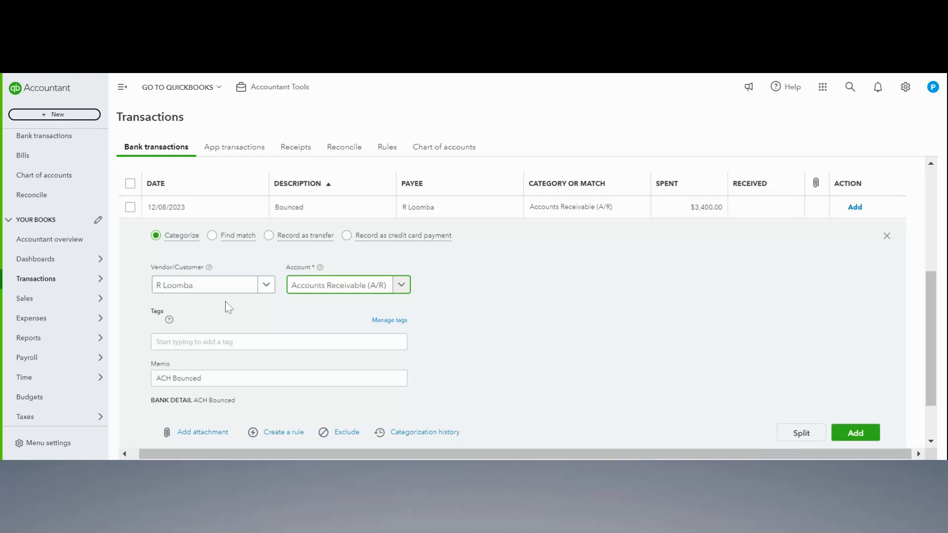
left_click(268, 387)
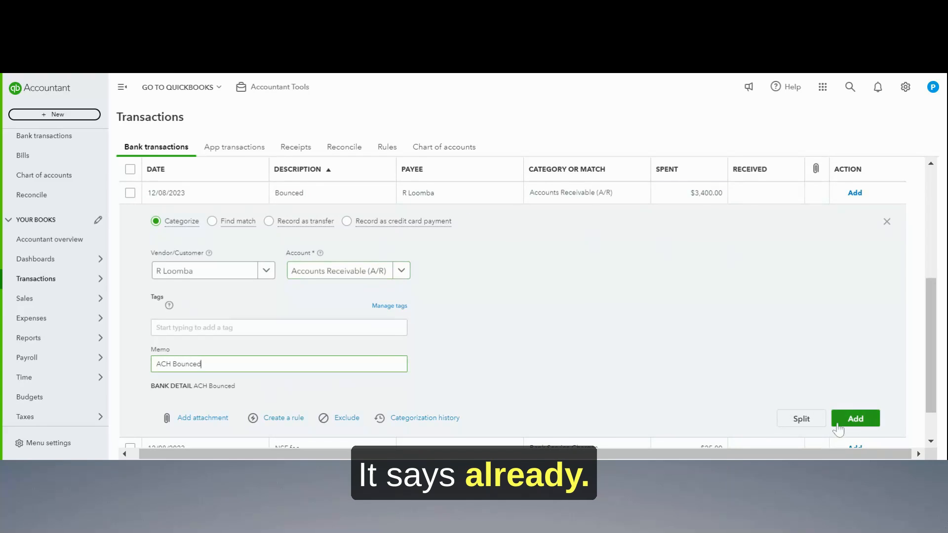
left_click(854, 420)
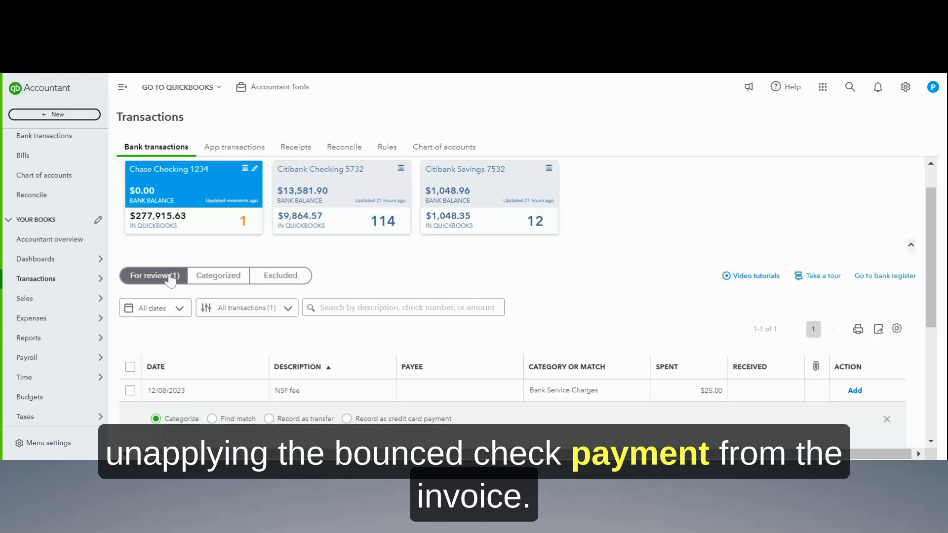
Step: Open the bounced 12/1/23 payment for editing from the transaction list of the customer whose payment bounced
mouse_move(97, 281)
mouse_move(84, 302)
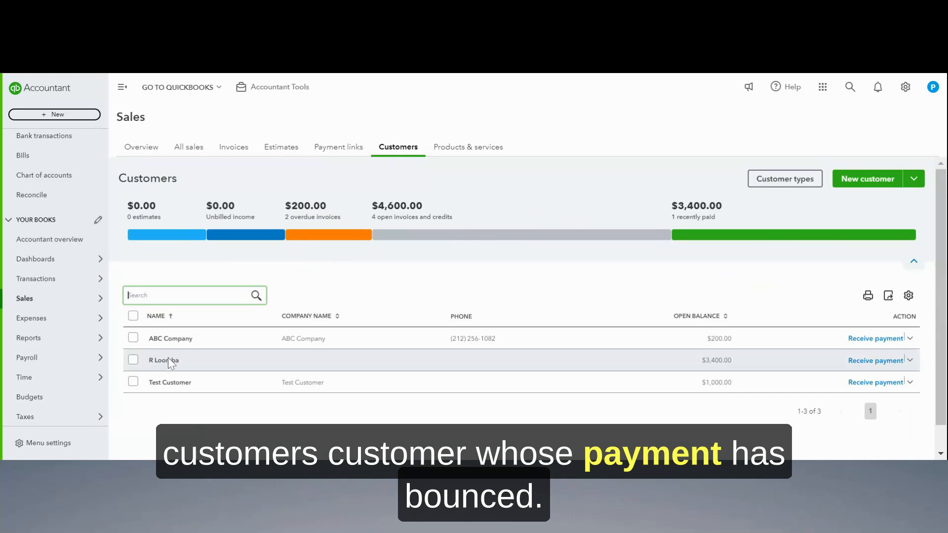
left_click(167, 361)
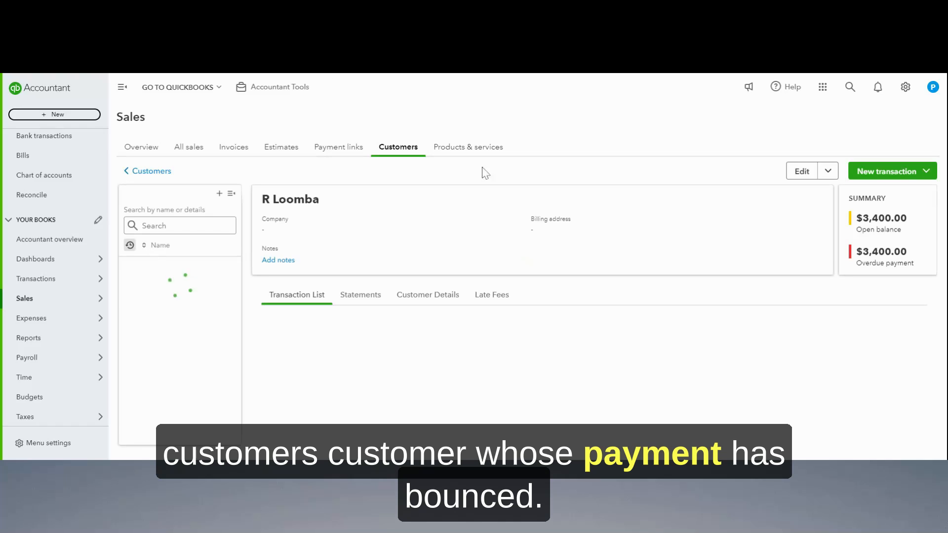
scroll(470, 269, "down", 2)
scroll(470, 269, "down", 1)
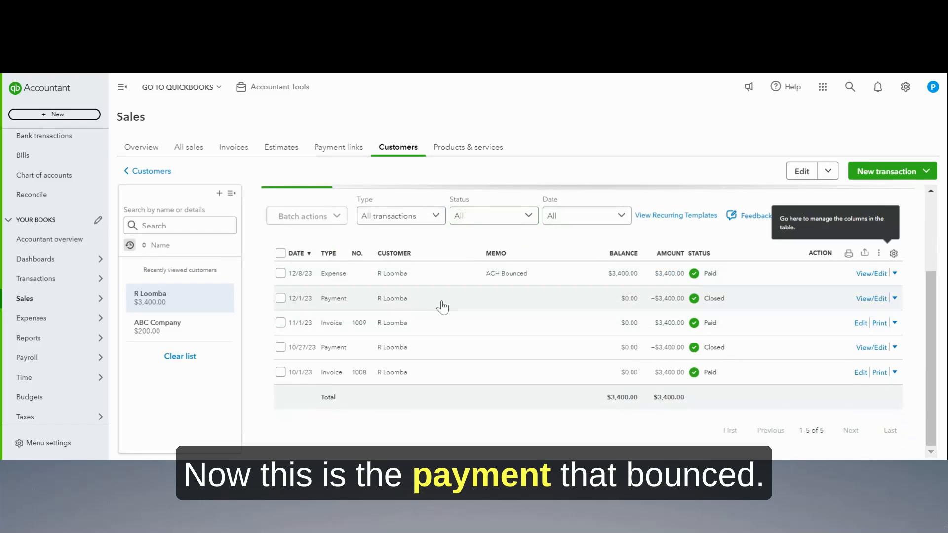
left_click(411, 301)
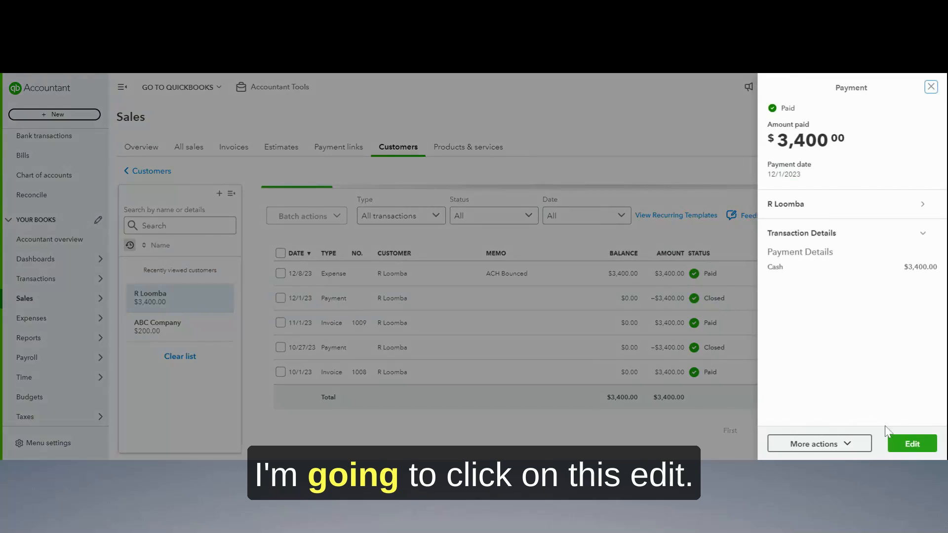
left_click(911, 444)
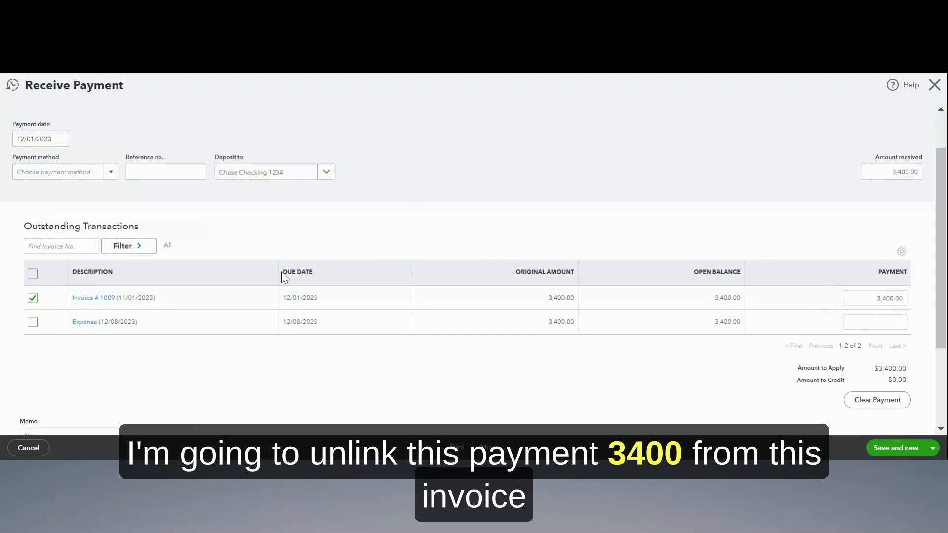
Step: Unlink the payment from the 11/01/2023 invoice, apply it to the 12/08/2023 expense instead, and save and close the modified payment
left_click(32, 299)
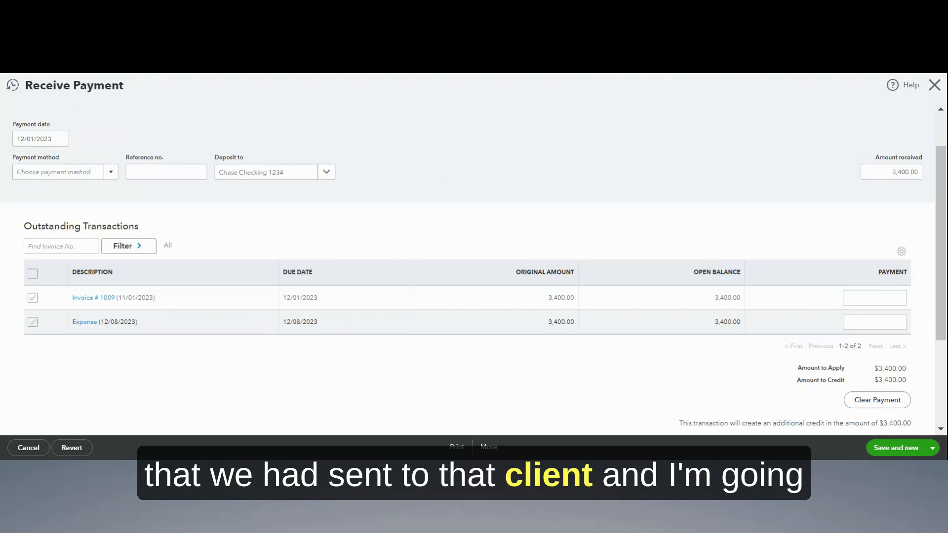
left_click(33, 323)
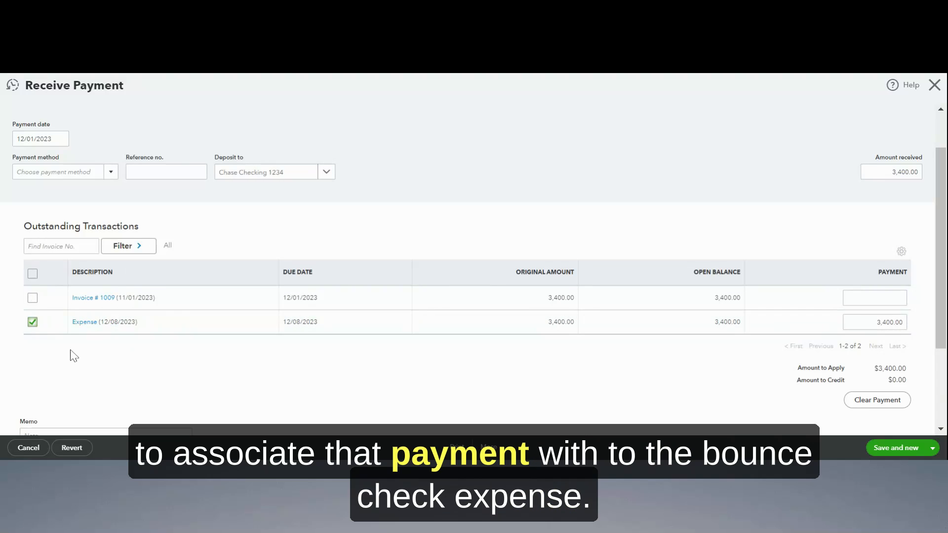
scroll(244, 257, "up", 1)
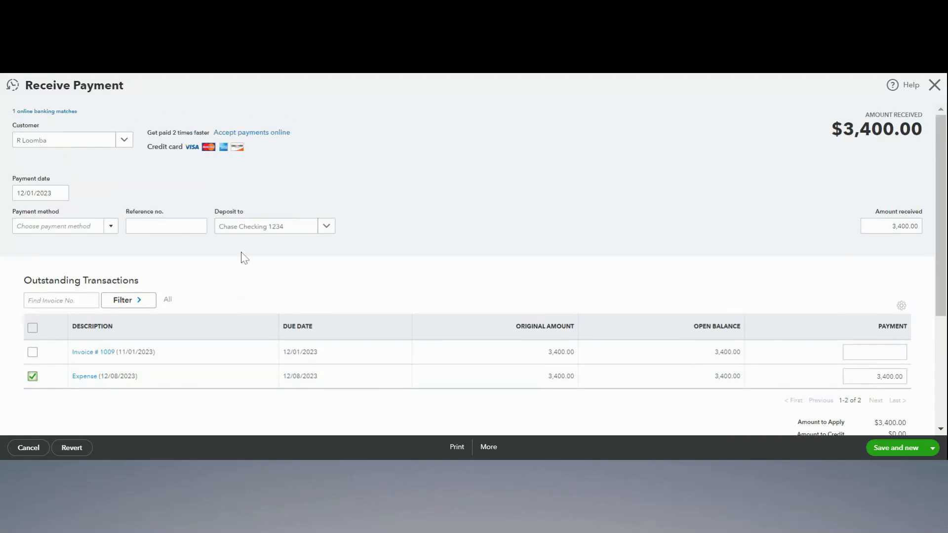
scroll(242, 257, "down", 2)
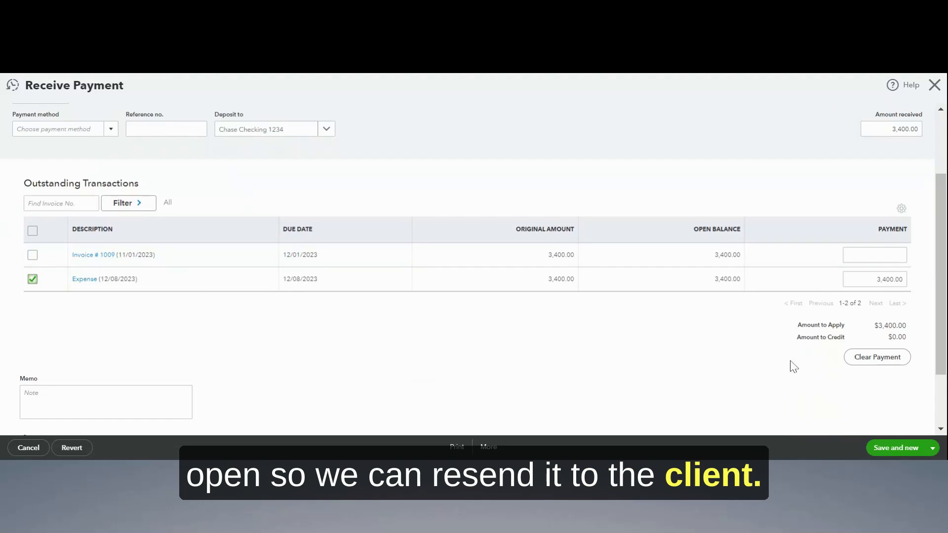
left_click(932, 448)
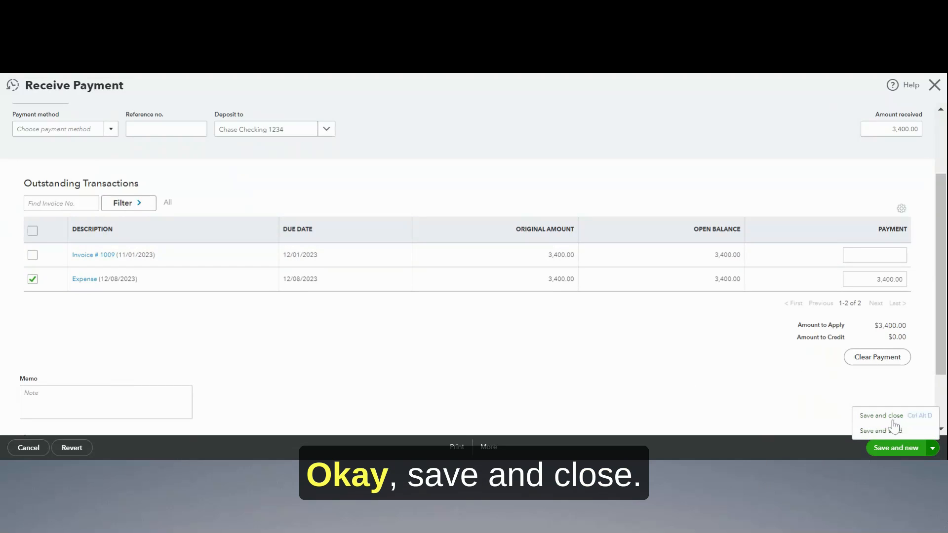
left_click(889, 427)
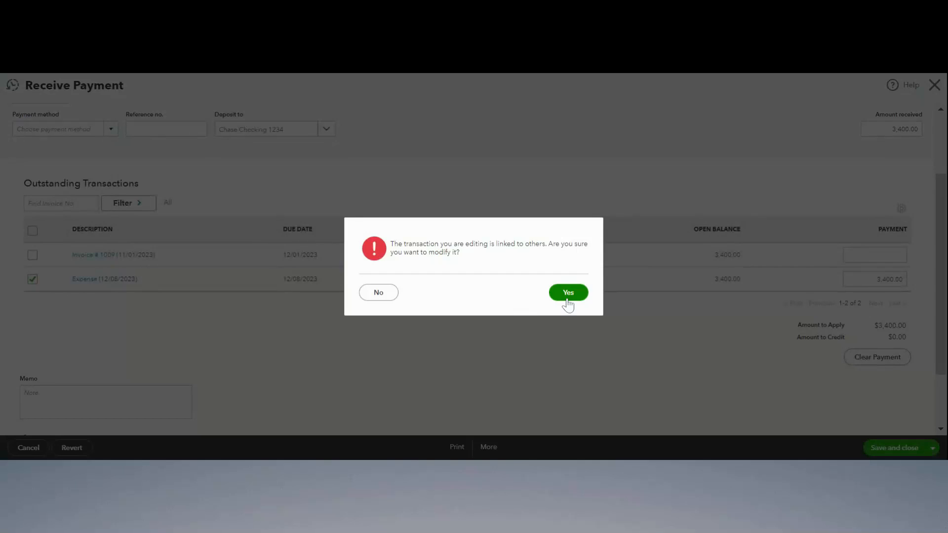
left_click(568, 297)
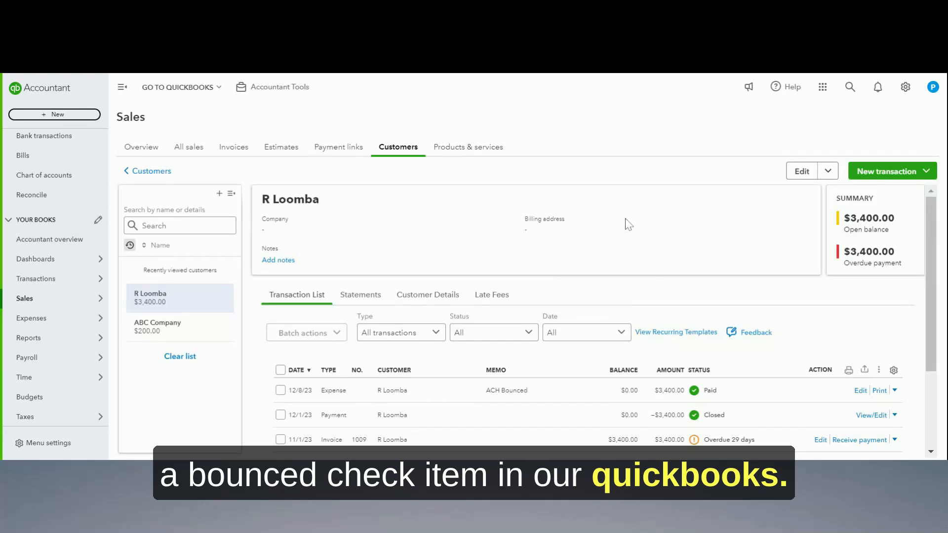
Step: Create a new service item named Bounced Check Fee with the sales description Bounced Payment Fees
left_click(906, 89)
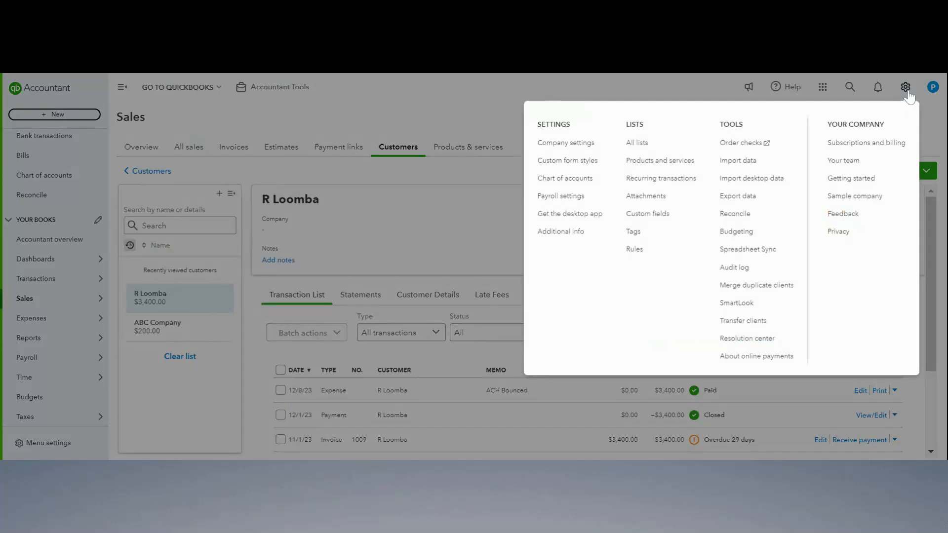
left_click(484, 111)
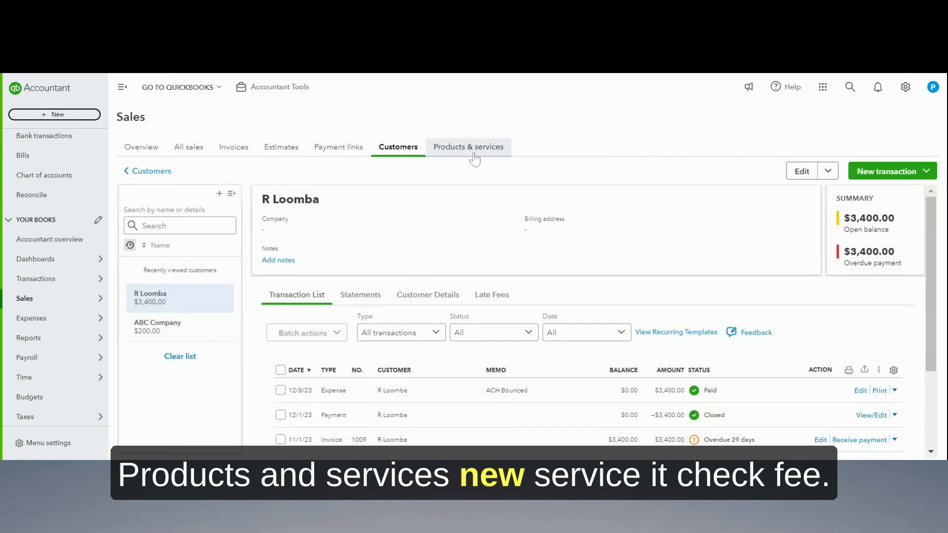
left_click(488, 154)
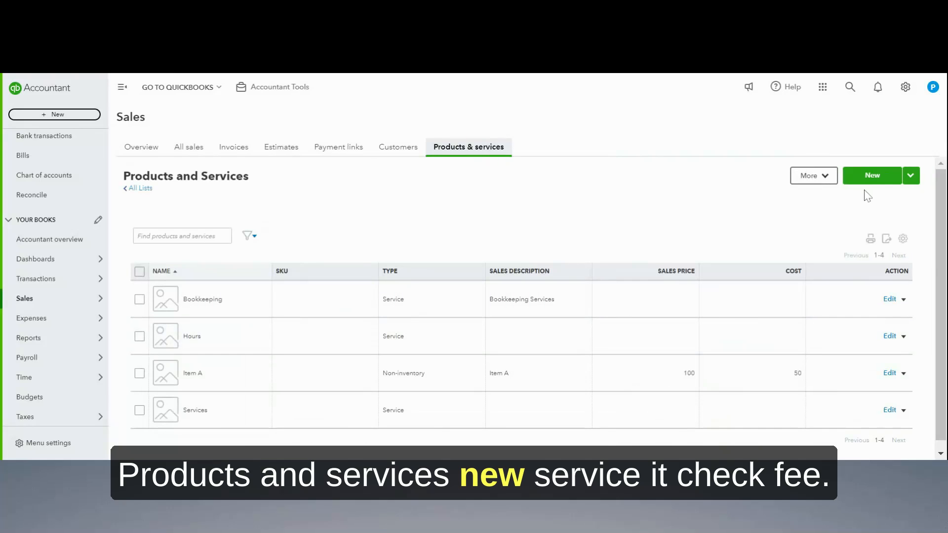
left_click(887, 187)
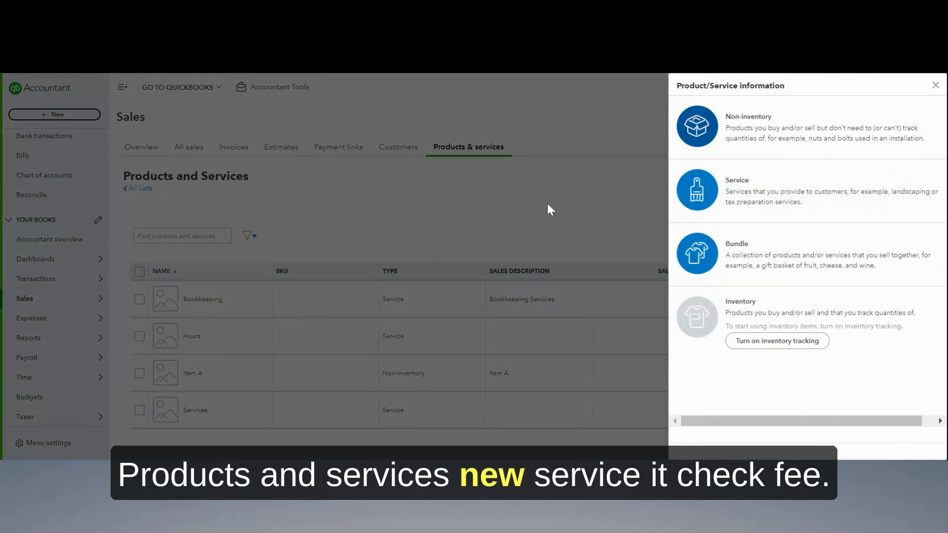
left_click(754, 196)
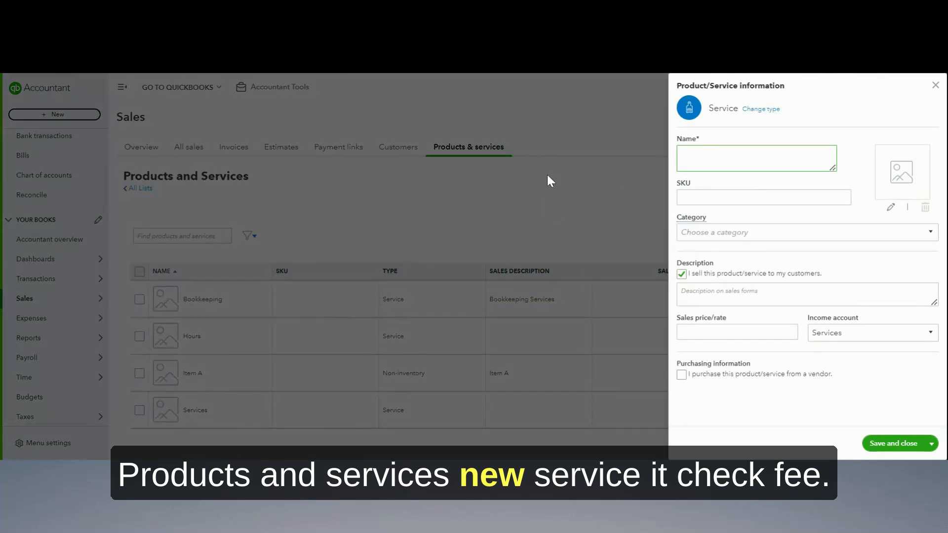
type("Bounced Check Fee")
left_click(712, 230)
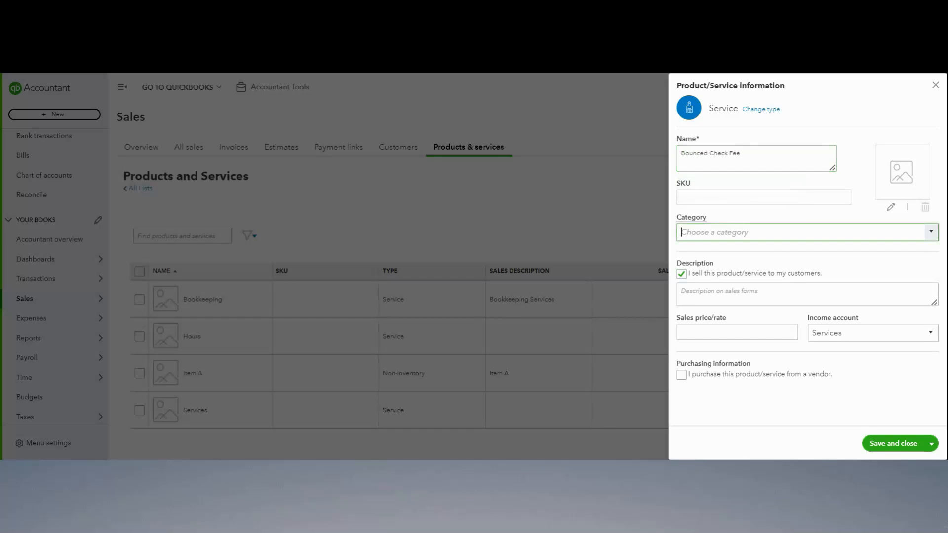
left_click(700, 298)
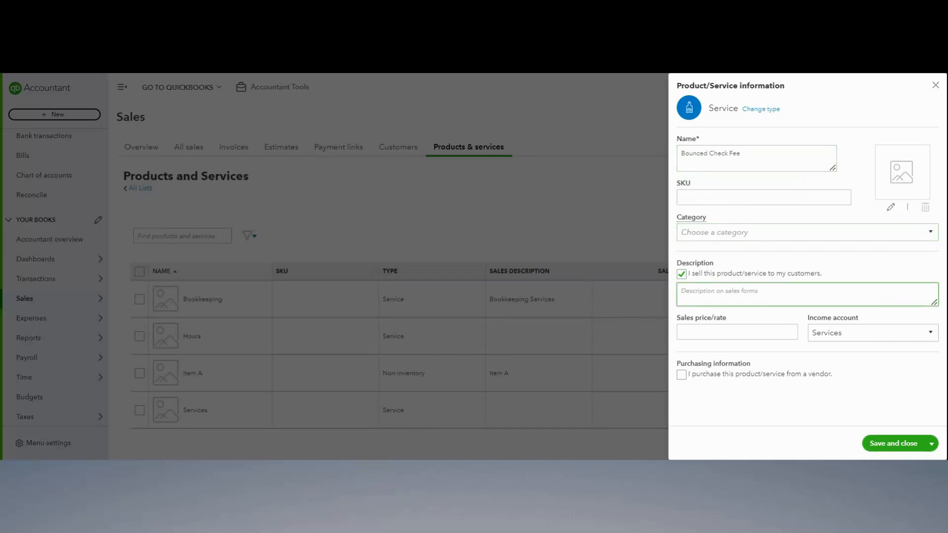
type("Bounced Payment Fees")
Step: Set the Bounced Check Fee item's income account to Bank Service Charges, then save and close the item
left_click(930, 333)
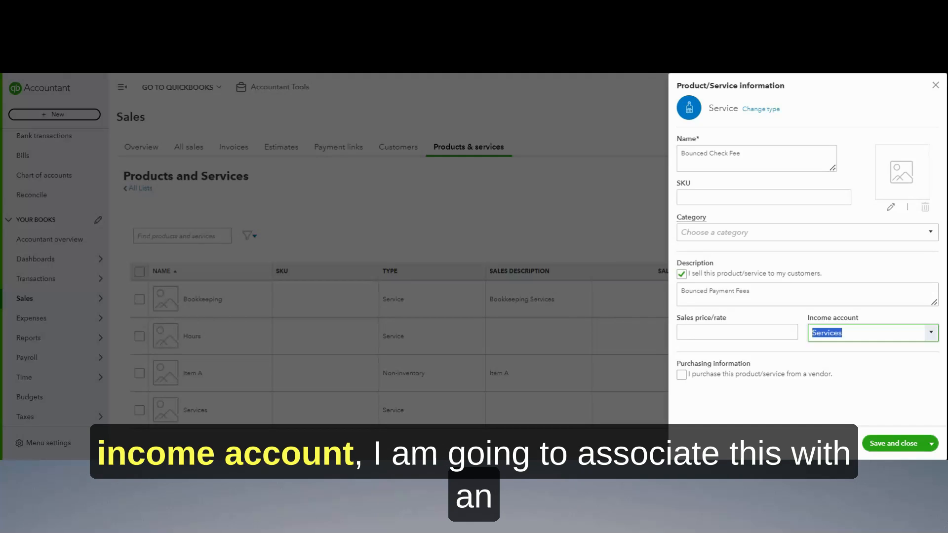
type("Bank")
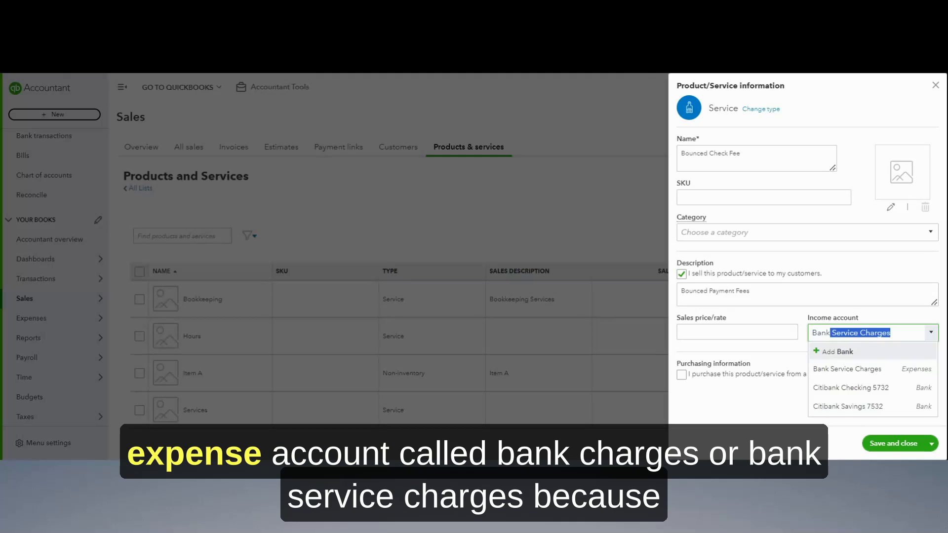
left_click(847, 369)
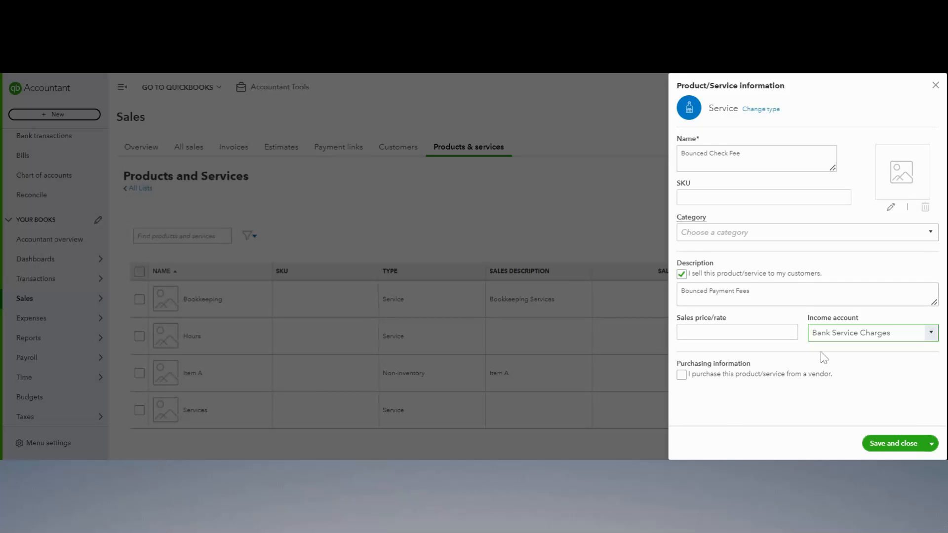
left_click(891, 443)
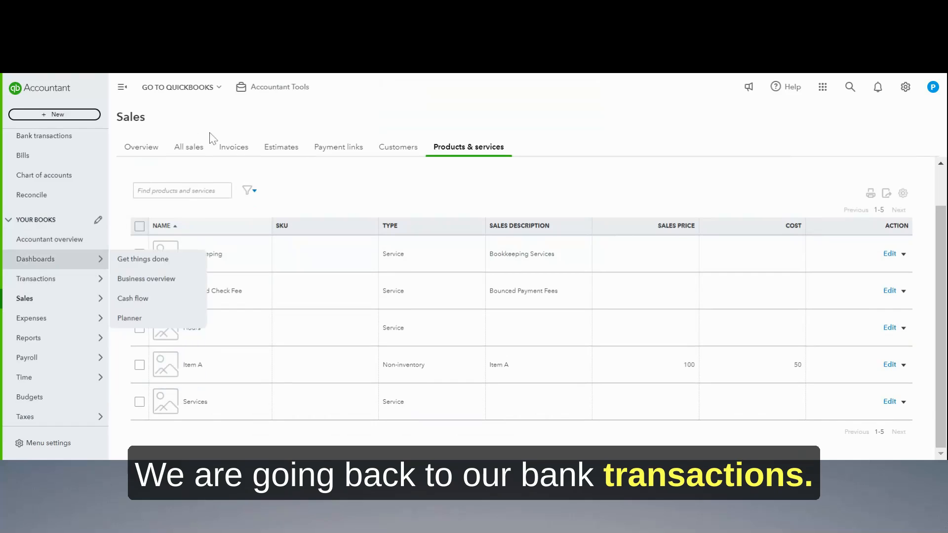
Step: Assign Chase Bank as the payee of the $25.00 NSF fee bank transaction and add it under Bank Service Charges
mouse_move(79, 282)
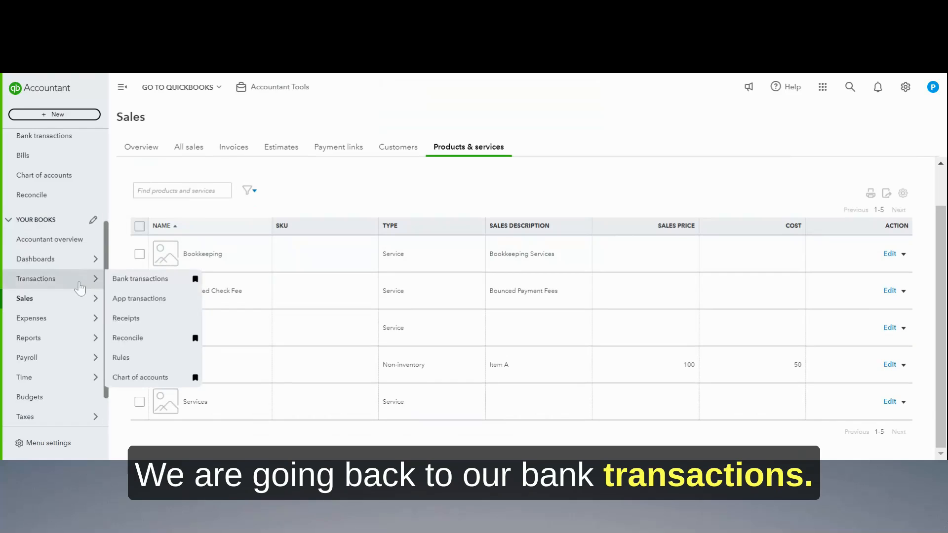
left_click(141, 279)
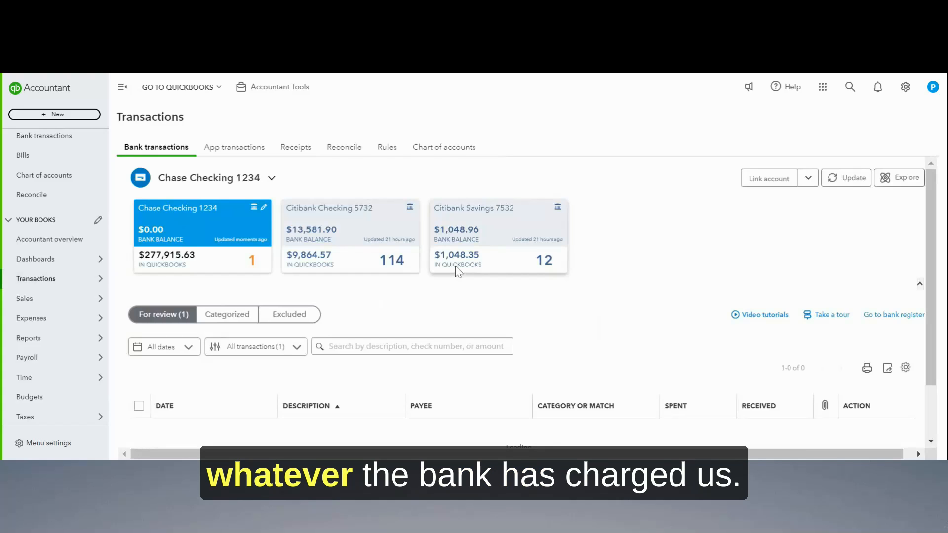
scroll(455, 267, "down", 1)
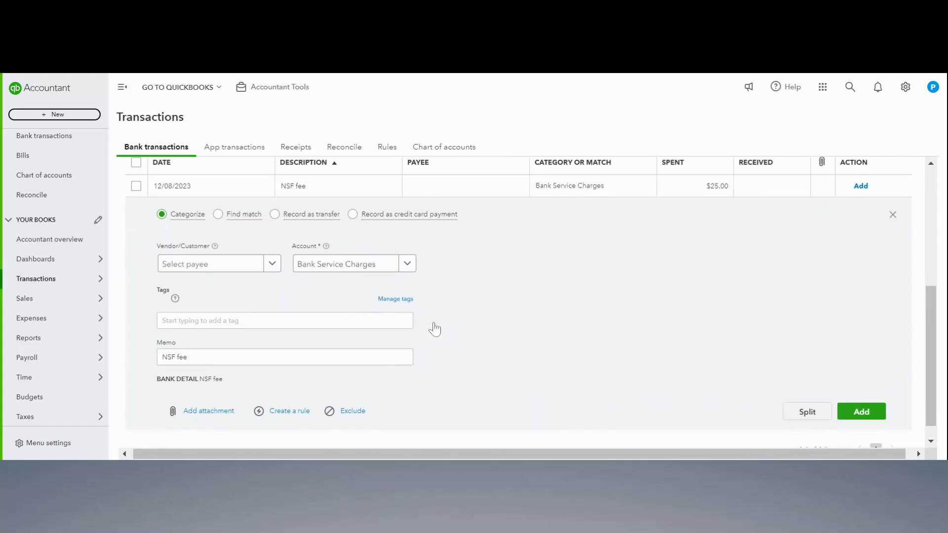
left_click(235, 270)
type("Chase")
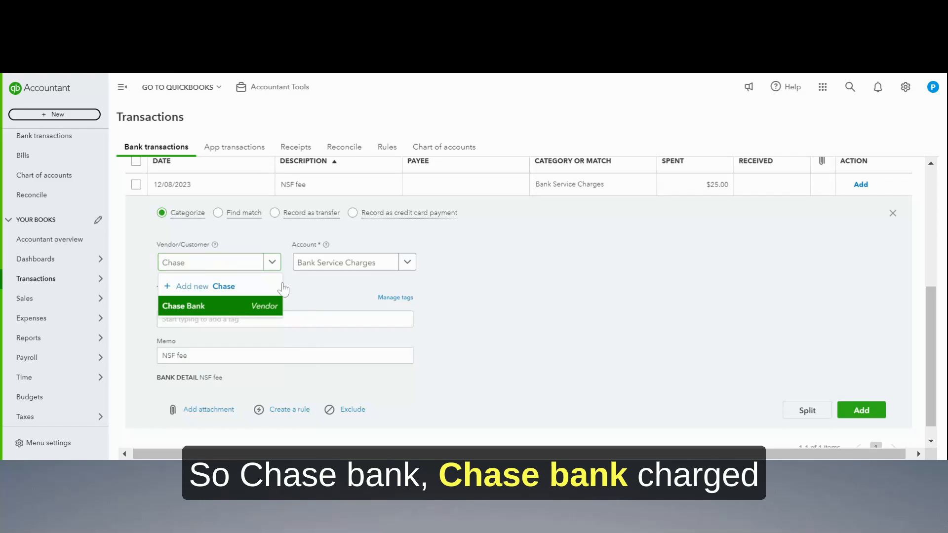
left_click(235, 307)
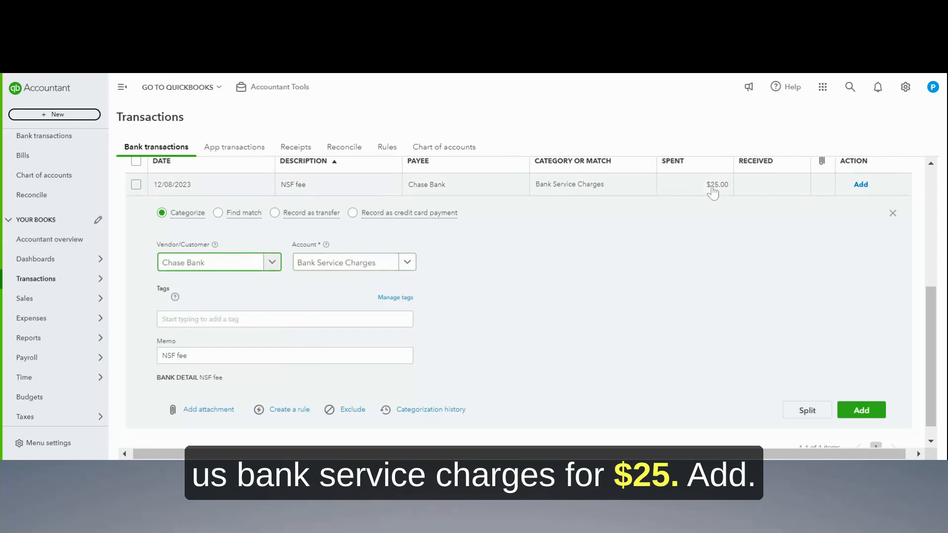
left_click(861, 410)
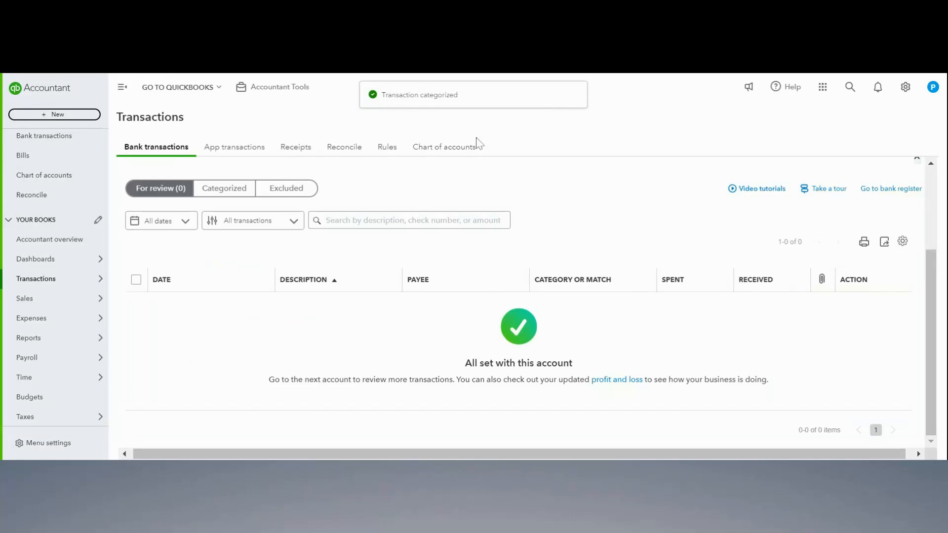
Step: Open the record of the customer with the $3,400.00 open balance and review its transaction list
mouse_move(63, 302)
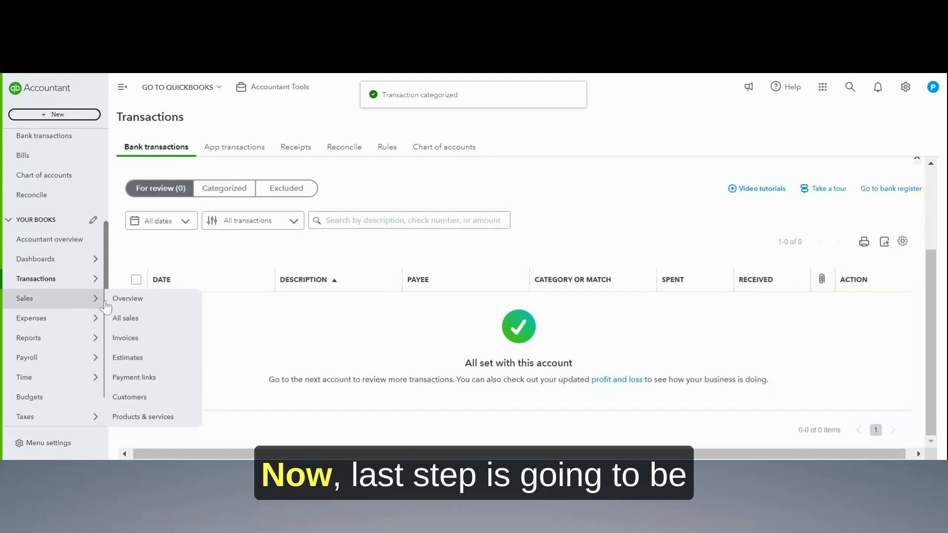
left_click(134, 341)
left_click(400, 148)
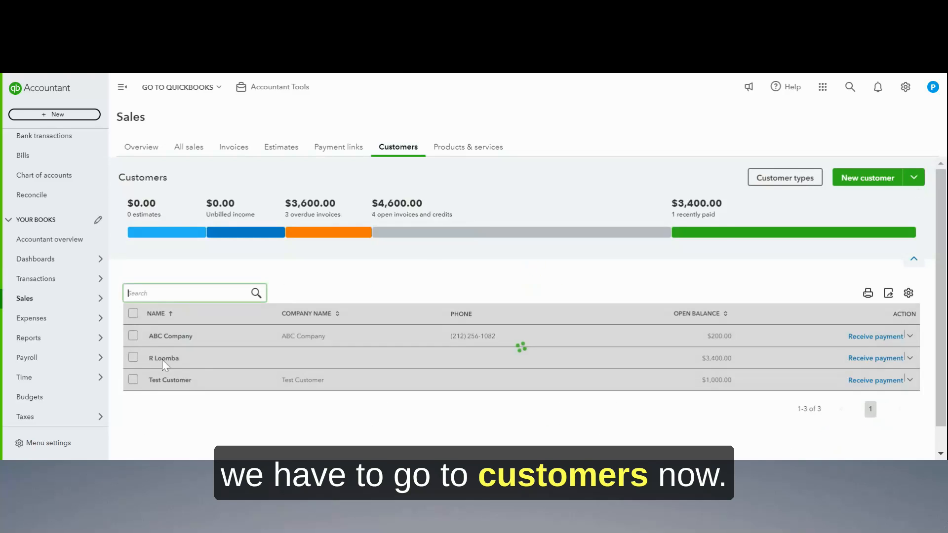
left_click(163, 358)
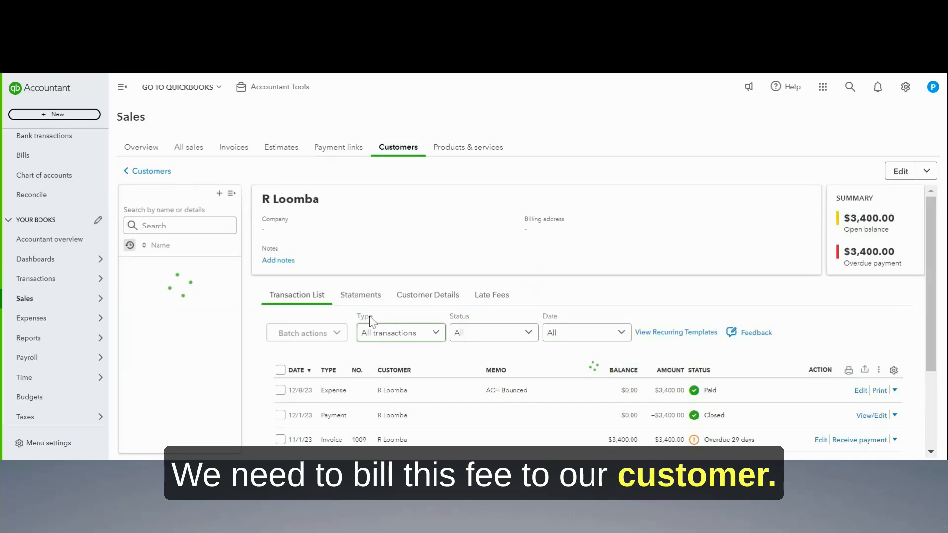
scroll(542, 240, "down", 3)
scroll(542, 240, "down", 1)
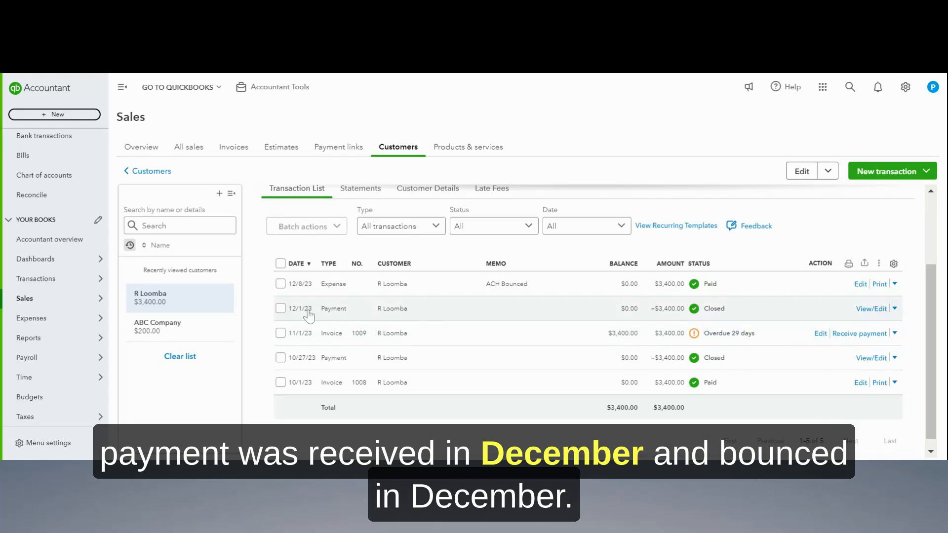
scroll(567, 299, "up", 2)
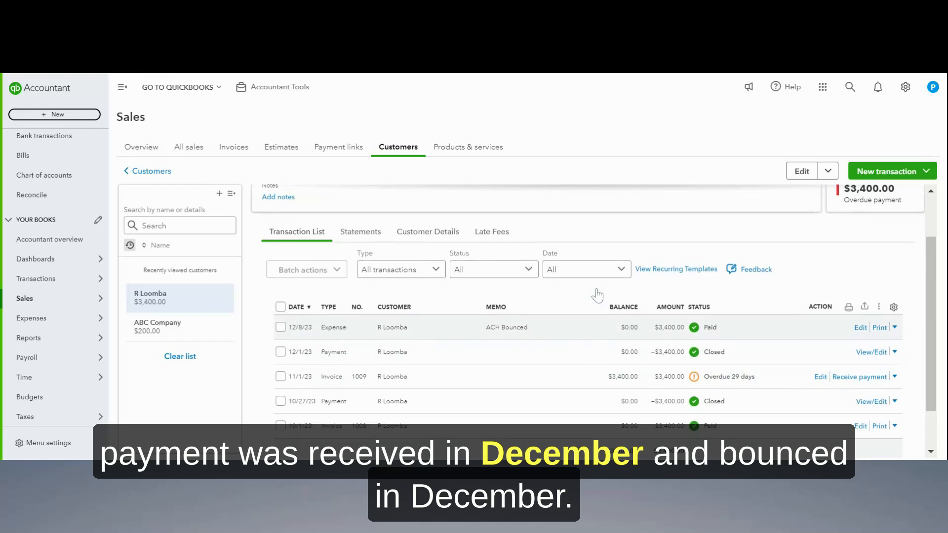
Step: Start a new invoice for this customer dated 12/08/2023 with the terms Due on receipt
left_click(888, 172)
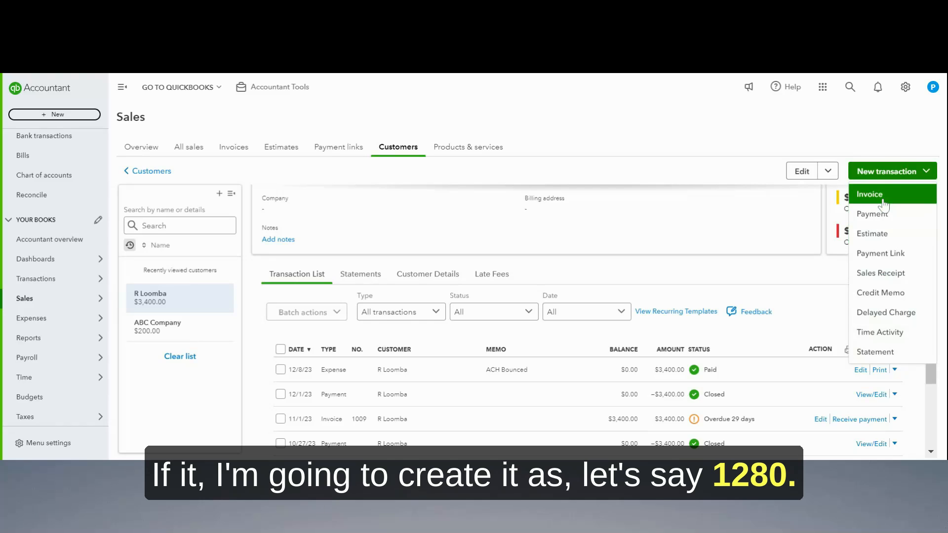
scroll(373, 242, "down", 1)
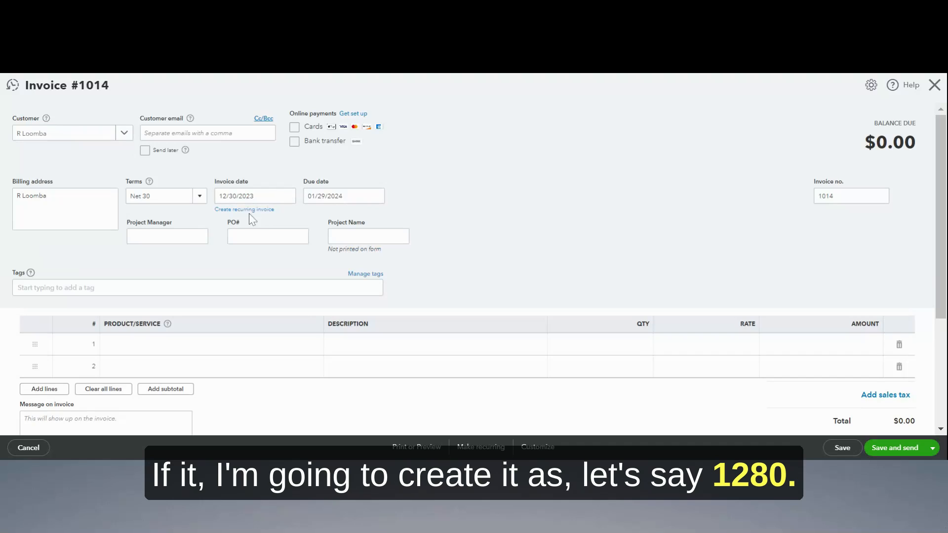
left_click(253, 195)
key("ctrl+a")
type("1")
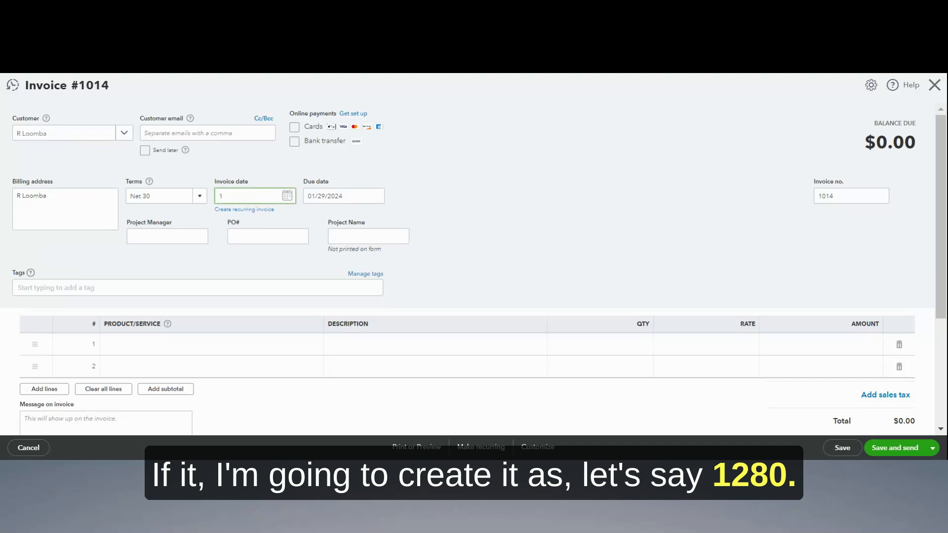
type("2/08")
key("Tab")
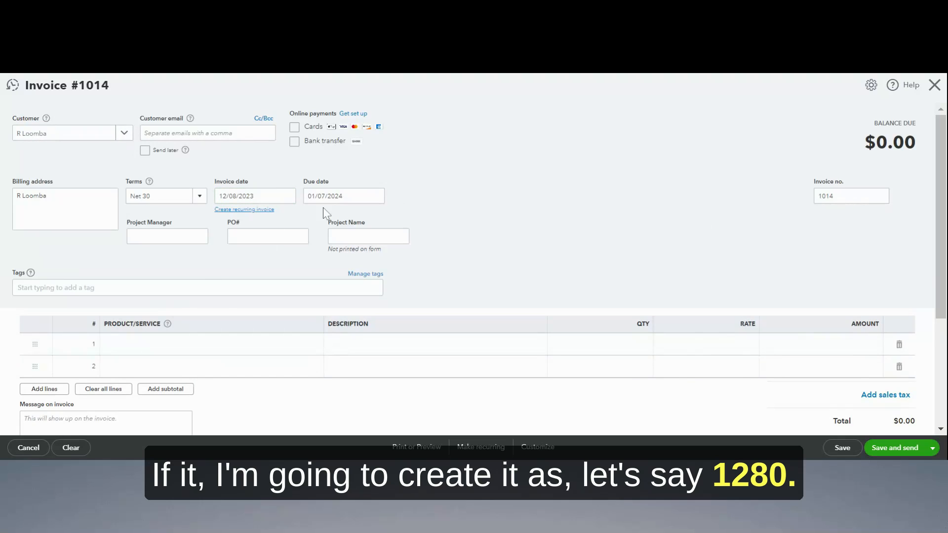
left_click(199, 196)
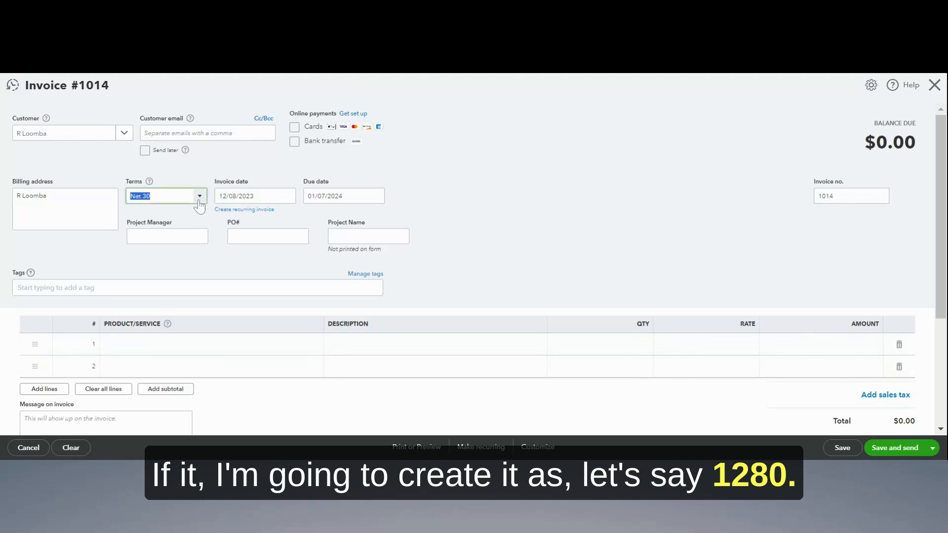
left_click(168, 242)
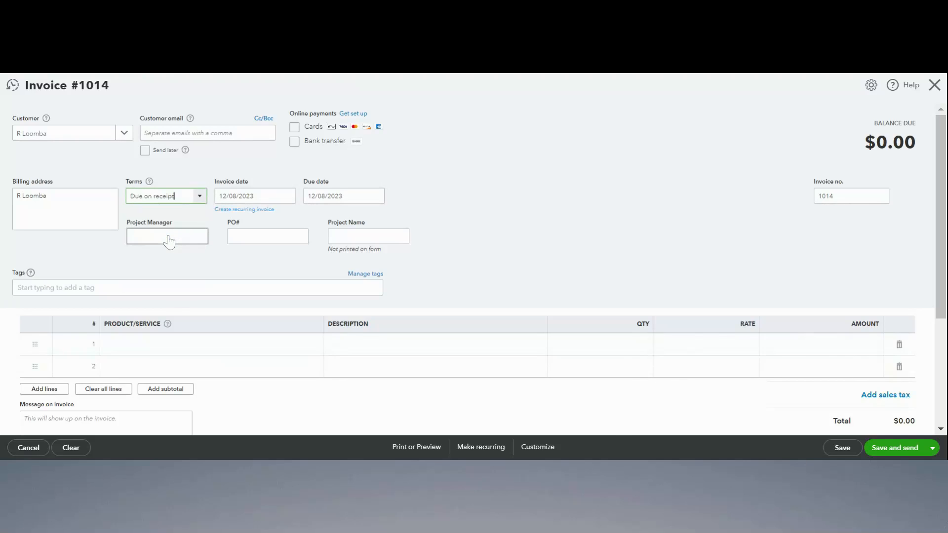
Step: Add the Bounced Check Fee item to the first invoice line and extend its description to "Bounced Payment Fees - Inv# 1009"
left_click(190, 347)
type("bo")
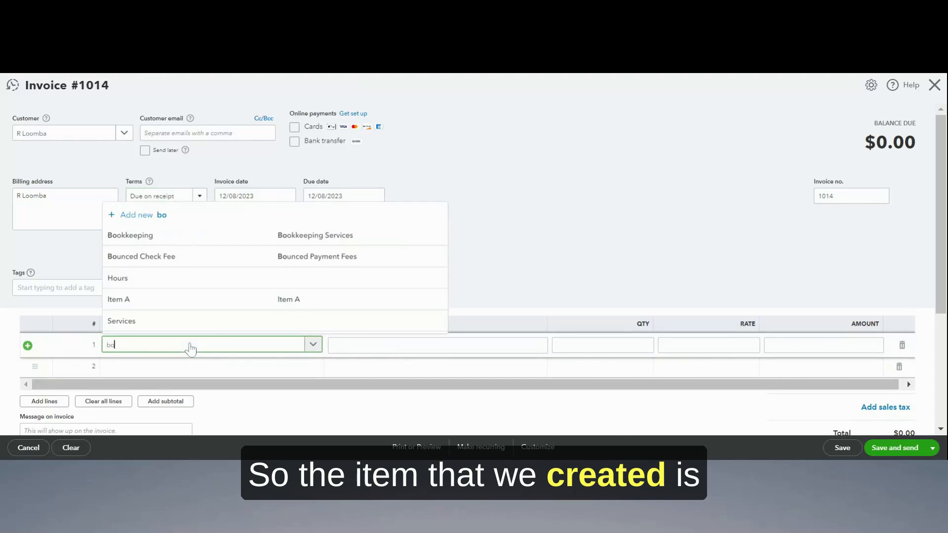
type("un")
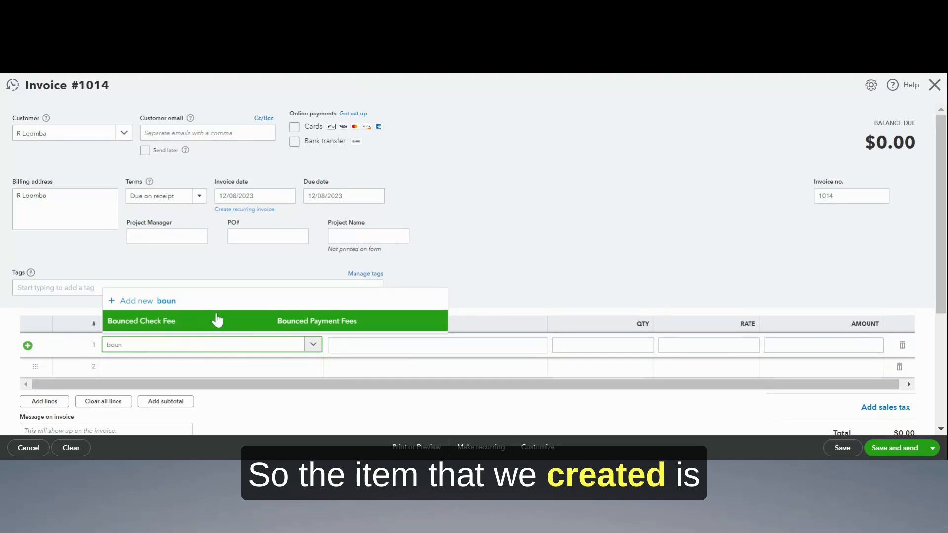
left_click(224, 322)
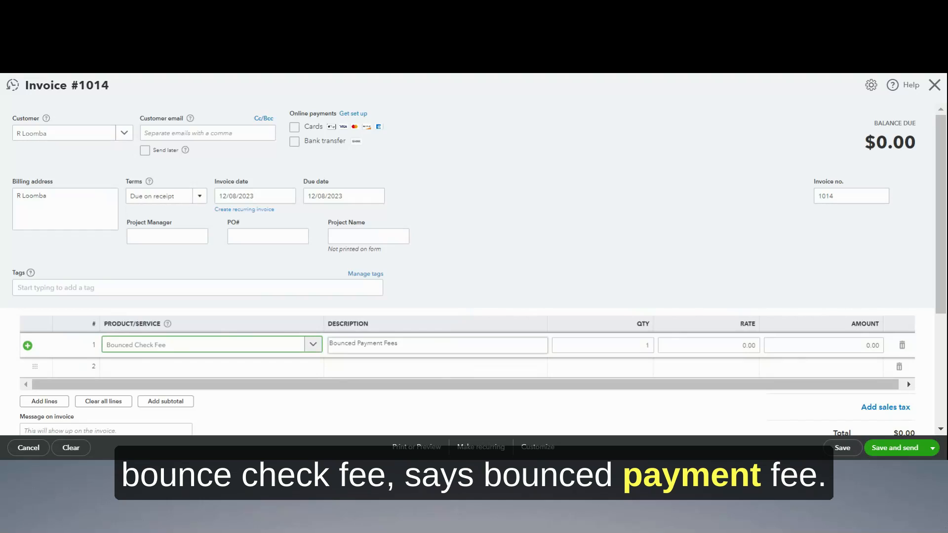
left_click(543, 345)
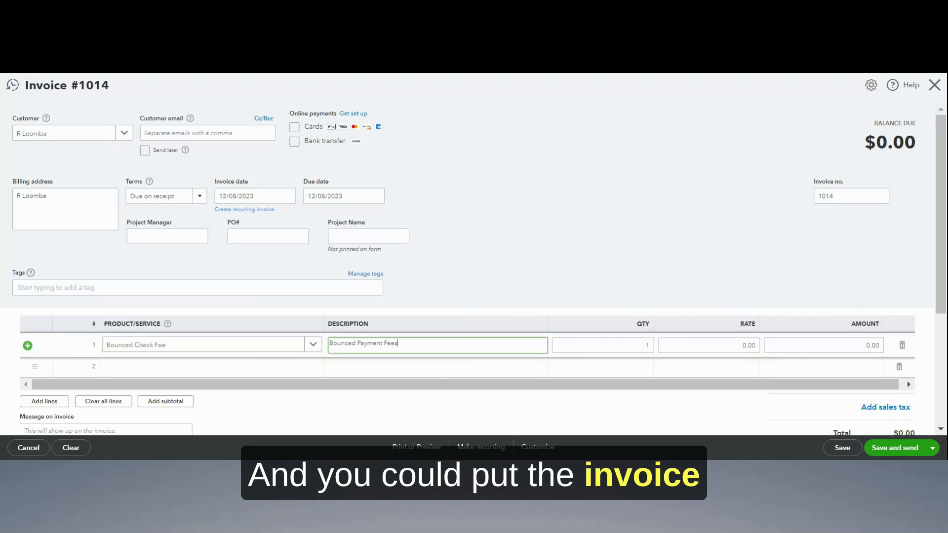
key("Right")
type("- ")
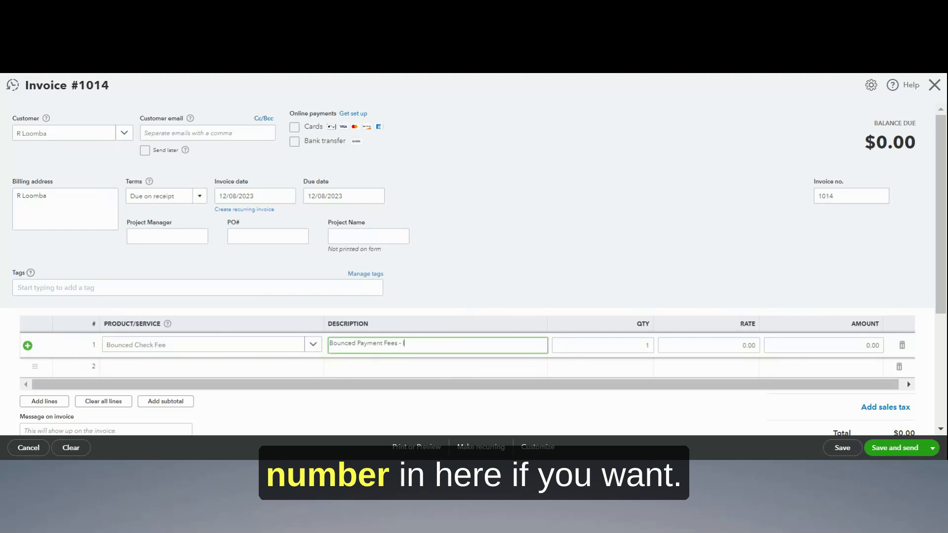
type("Inv#")
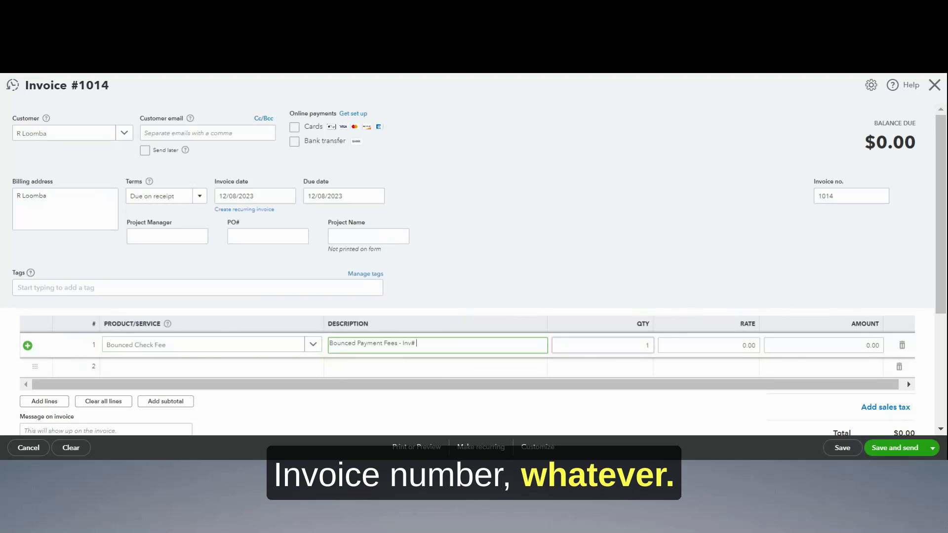
type(" 1009")
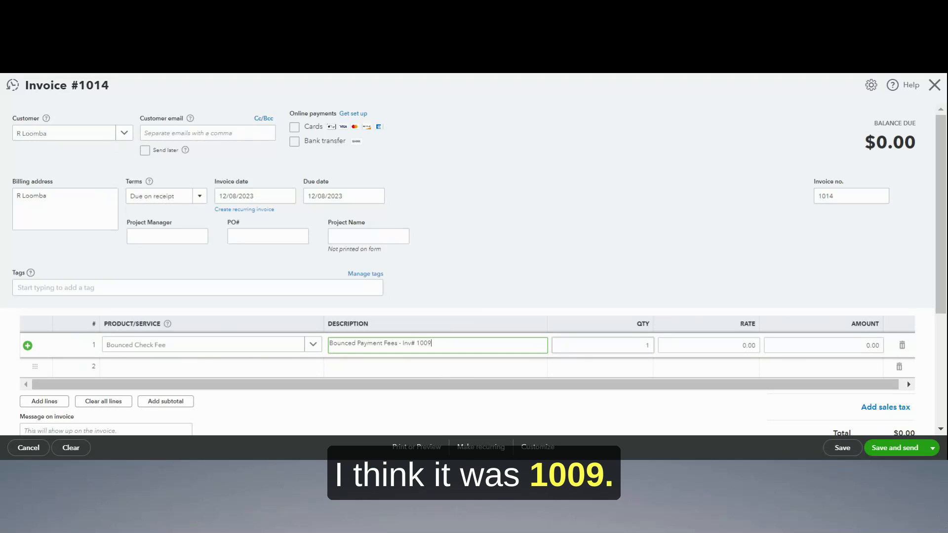
Step: Set the Bounced Check Fee line's rate to 25, then save and close the invoice
key("Tab")
key("Tab")
type("2")
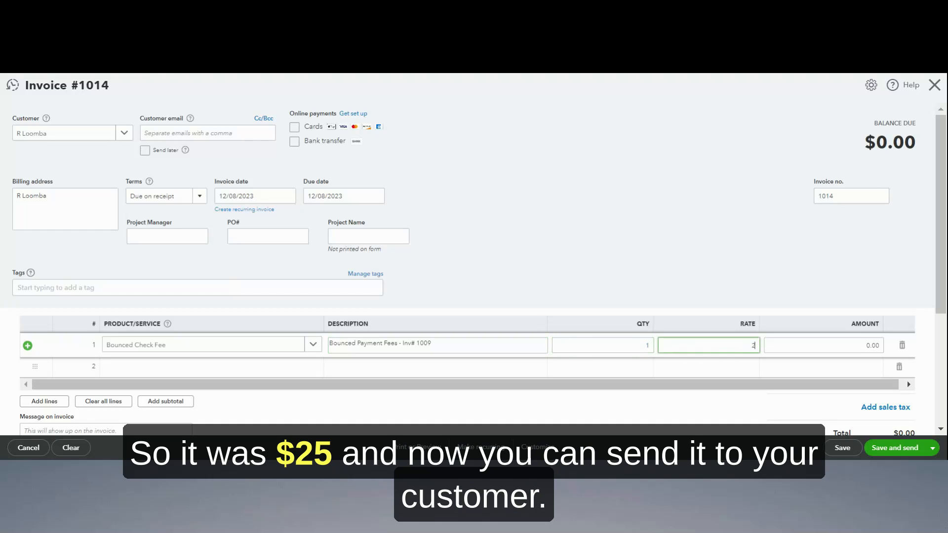
type("5")
key("Tab")
scroll(637, 235, "down", 3)
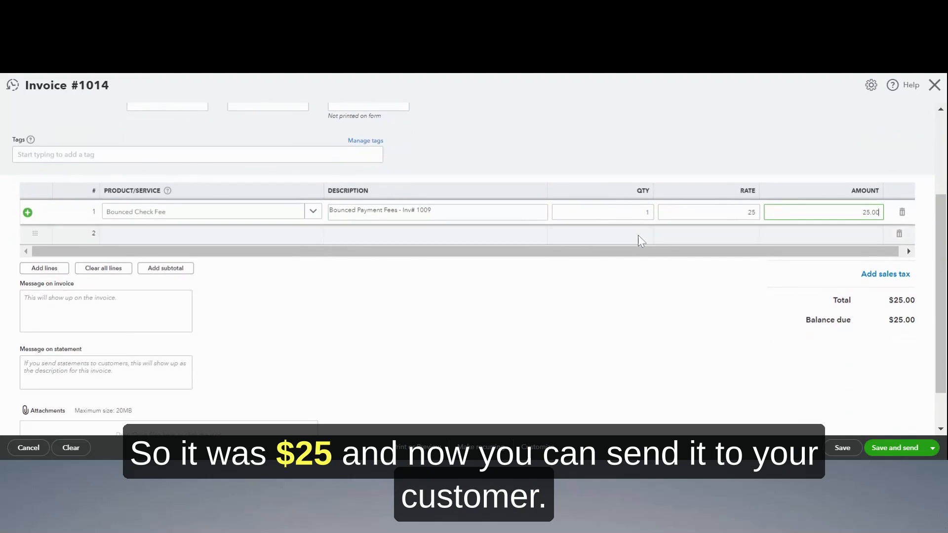
scroll(638, 235, "up", 3)
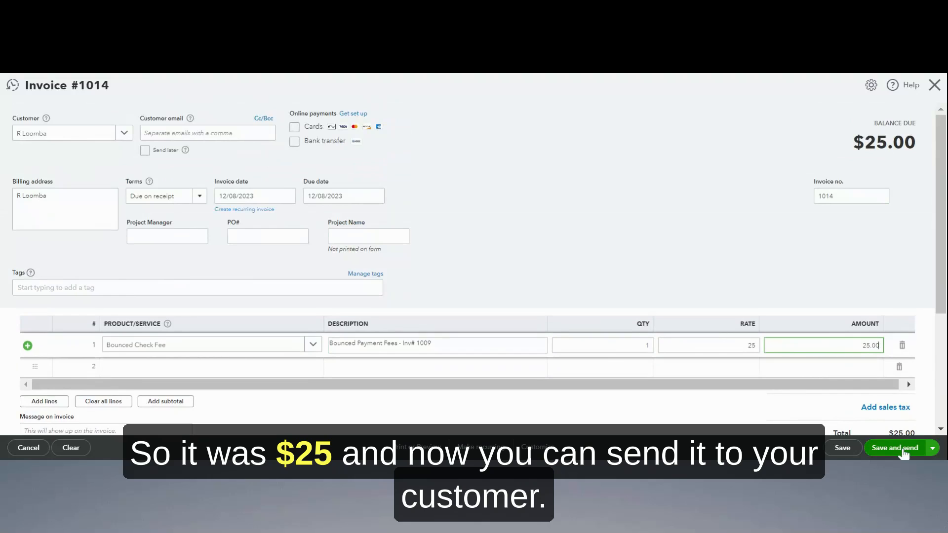
left_click(842, 447)
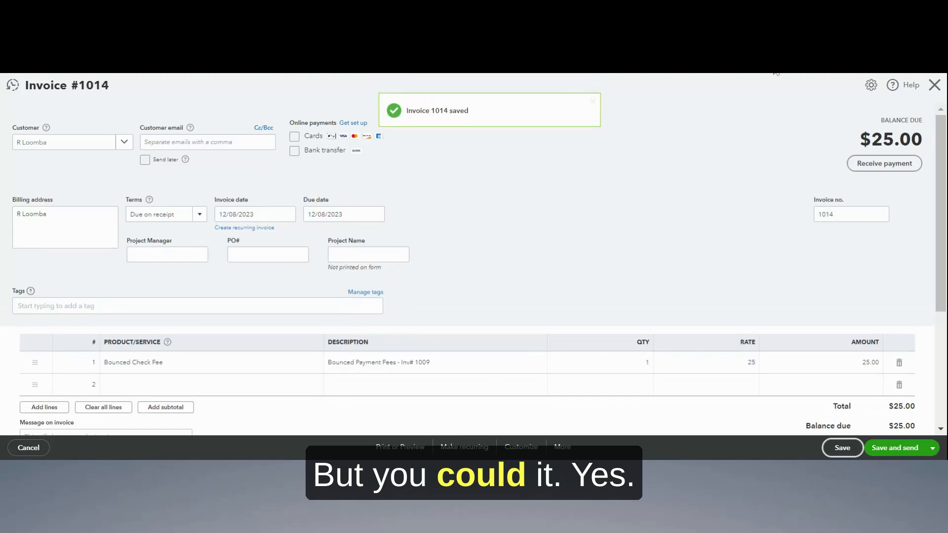
left_click(934, 85)
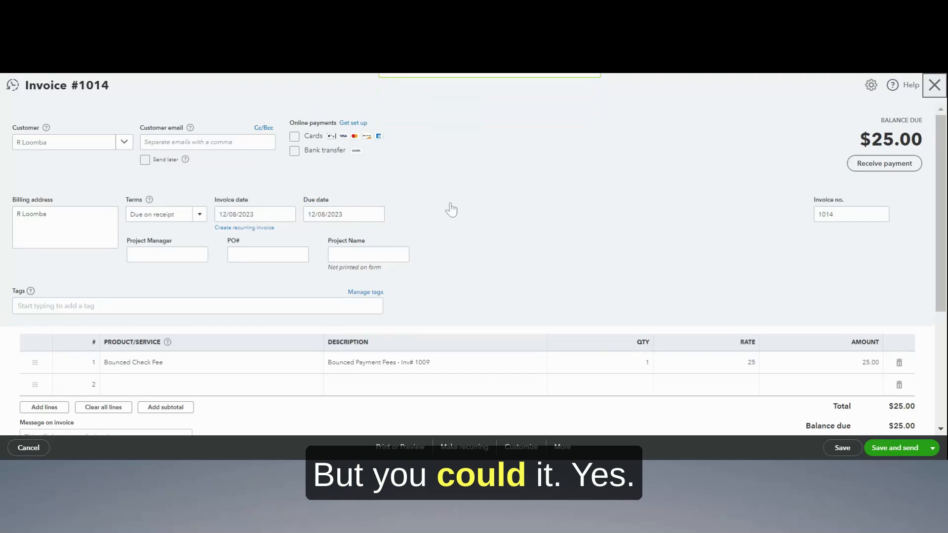
Step: Select the customer's two overdue invoices, look at the batch actions for sending them, and clear the selection
scroll(451, 210, "down", 3)
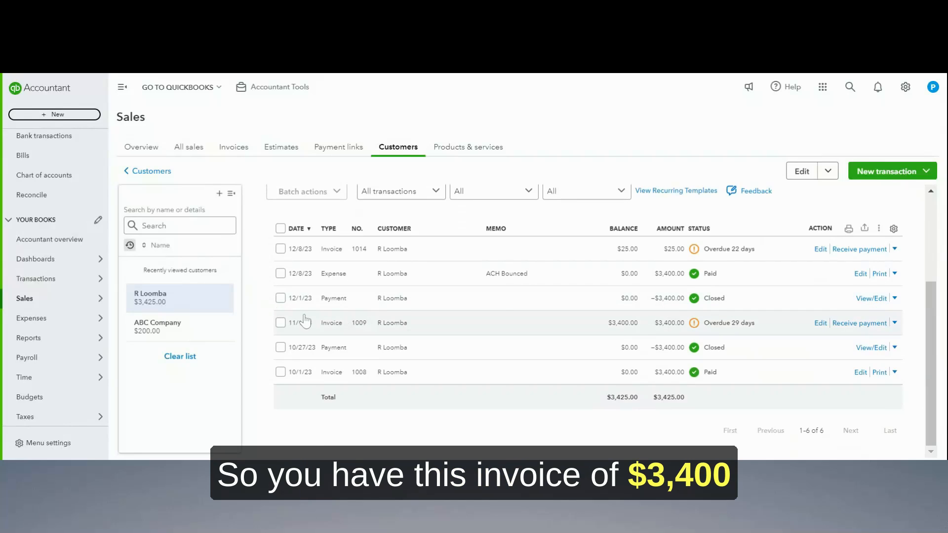
left_click(282, 323)
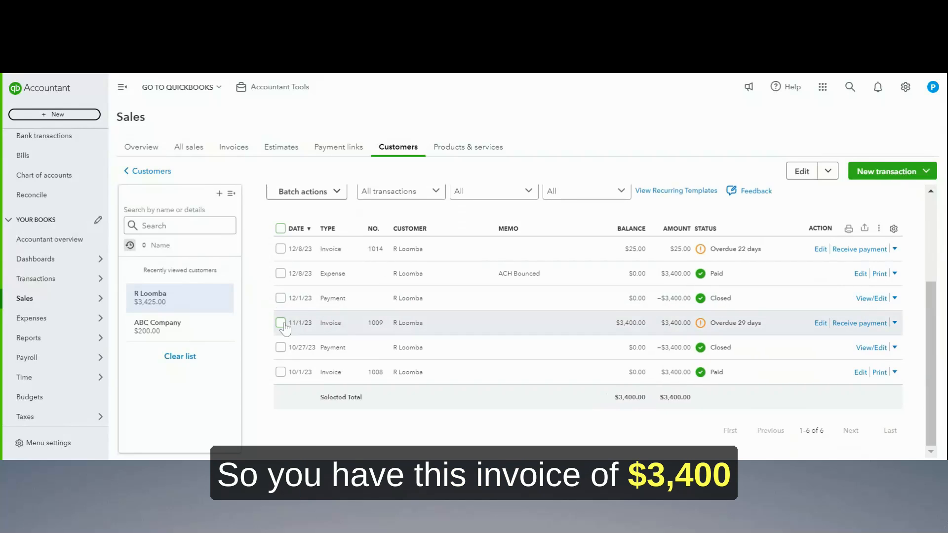
left_click(281, 250)
scroll(452, 256, "up", 1)
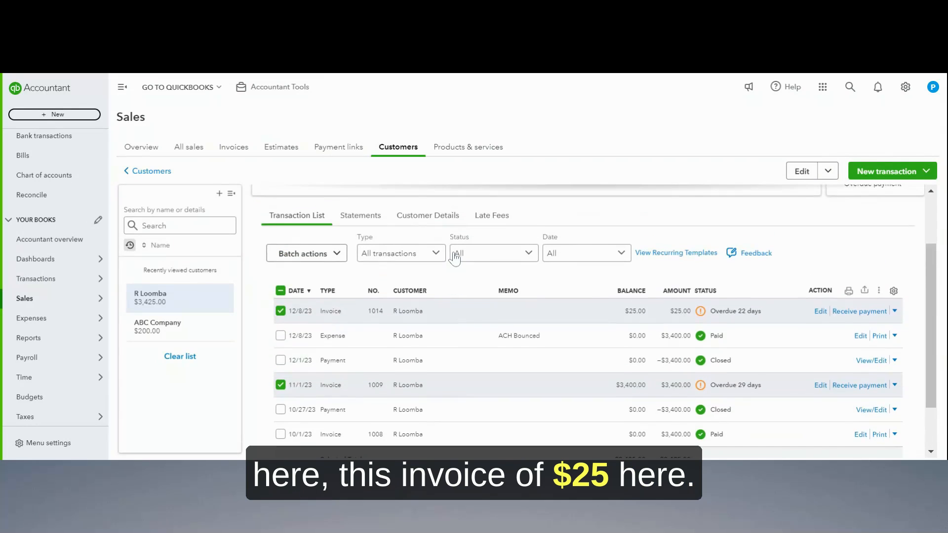
left_click(336, 258)
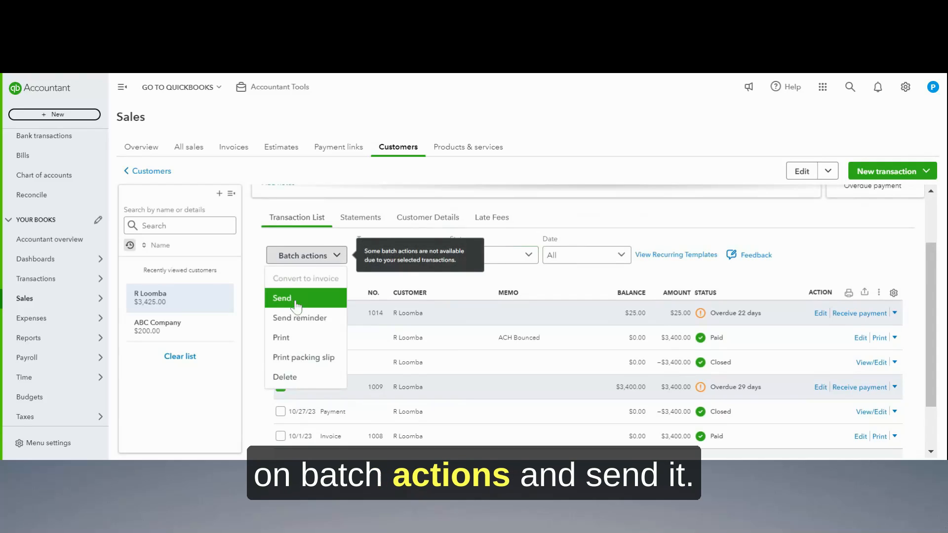
left_click(819, 257)
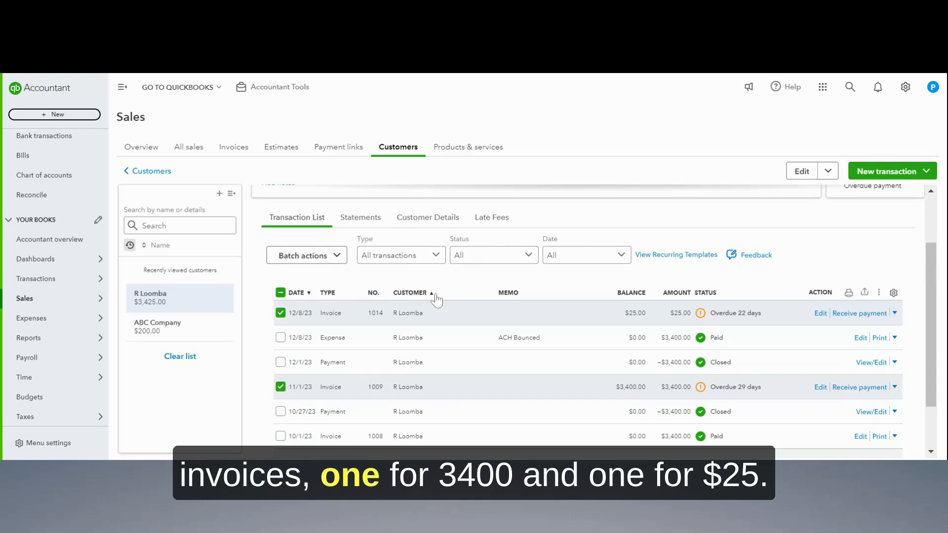
left_click(280, 316)
left_click(281, 387)
scroll(543, 325, "up", 2)
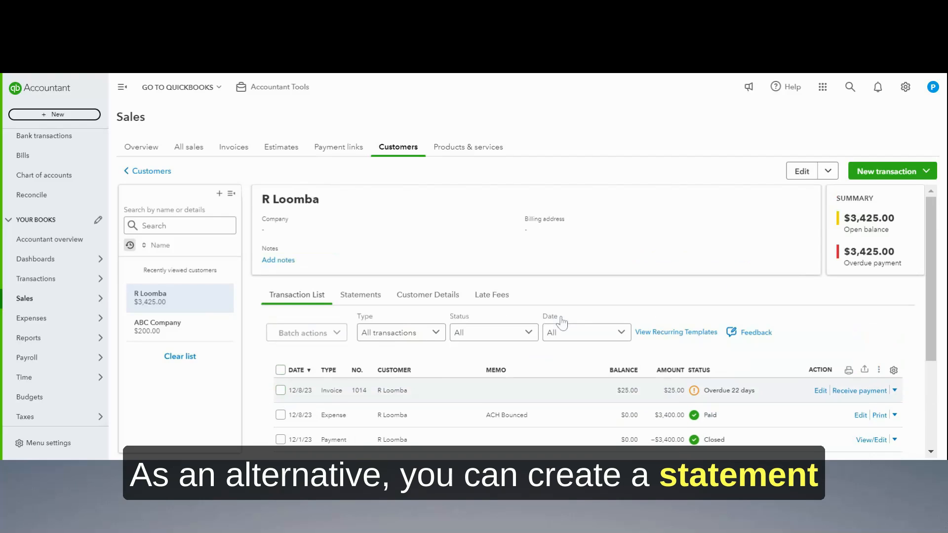
Step: Create a Balance Forward statement for this customer, review its print preview, and close the preview
left_click(911, 176)
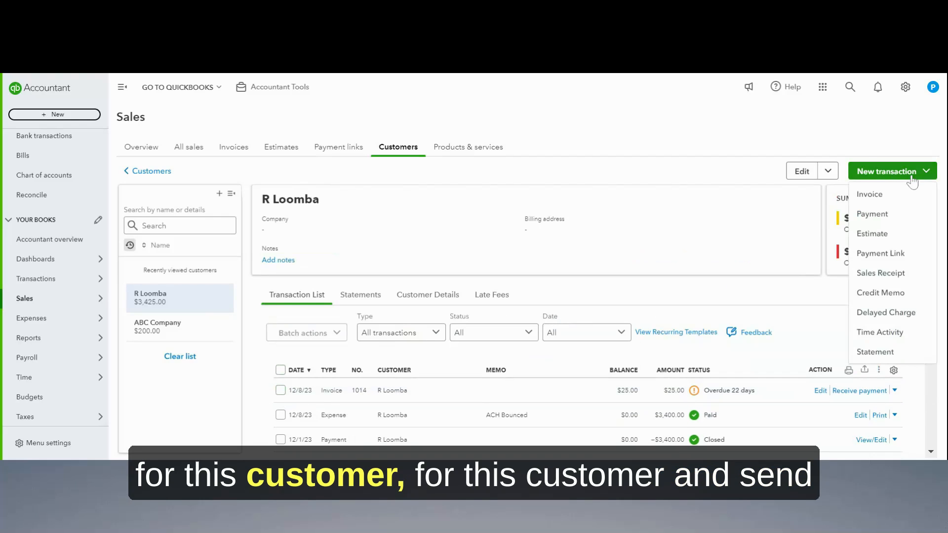
left_click(887, 353)
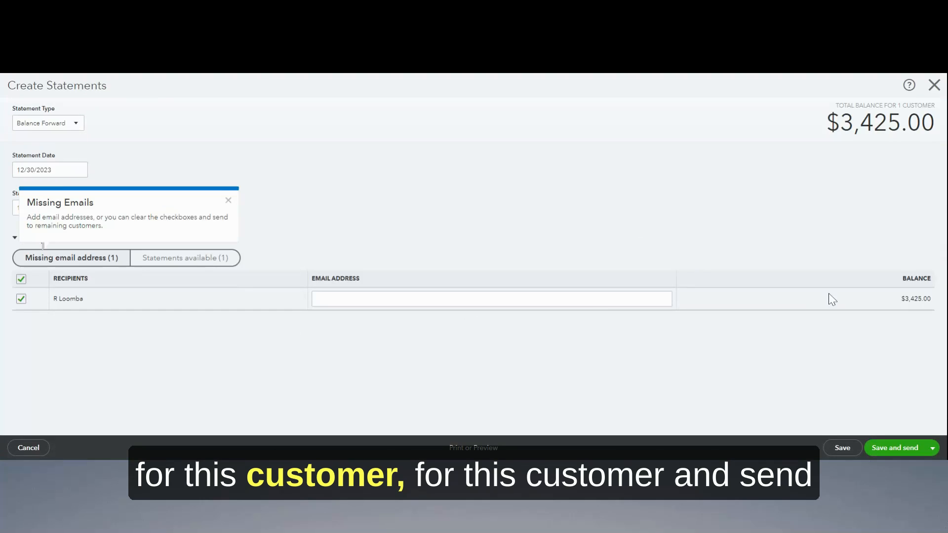
left_click(228, 201)
left_click(483, 449)
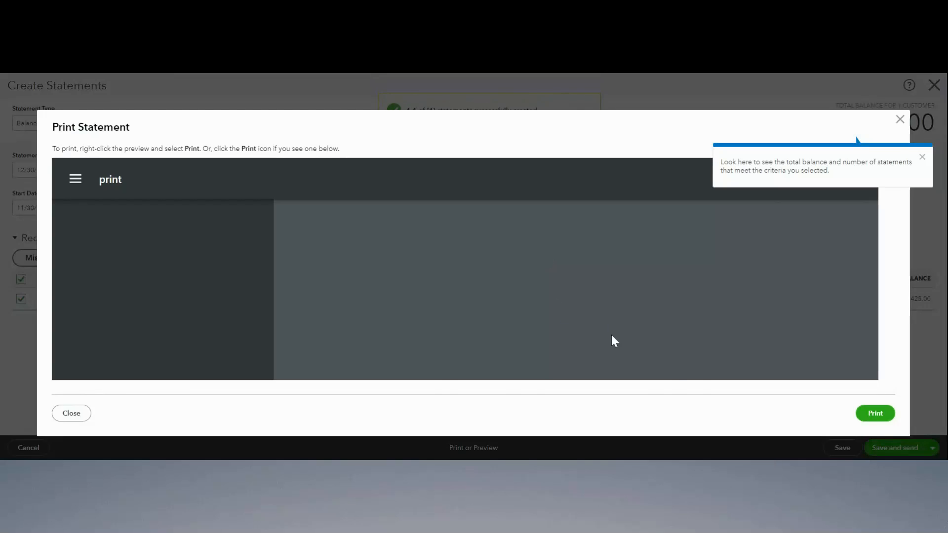
scroll(529, 276, "down", 2)
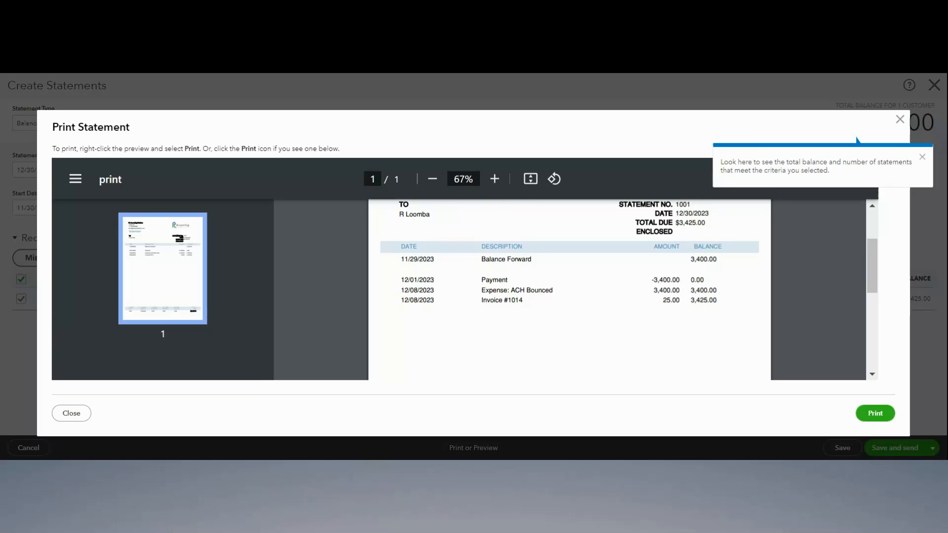
scroll(626, 318, "up", 3)
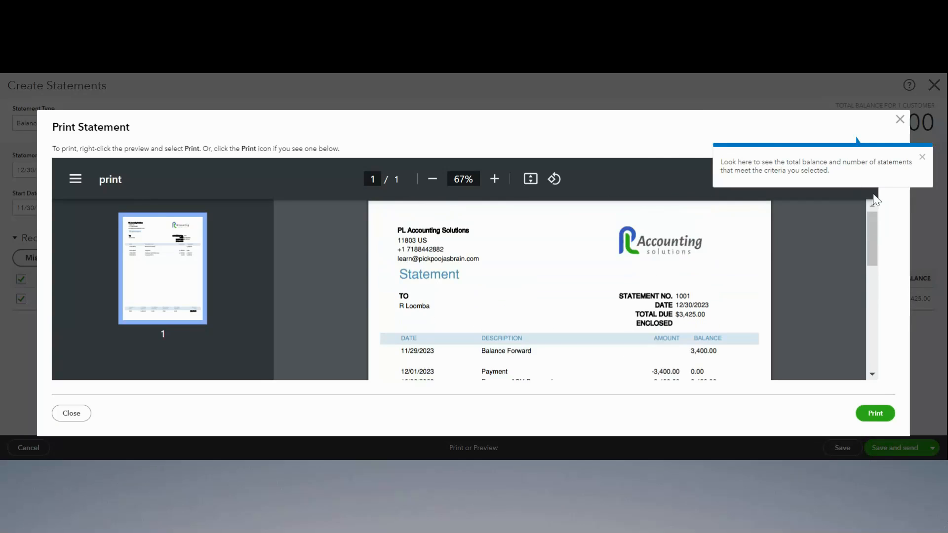
left_click(899, 120)
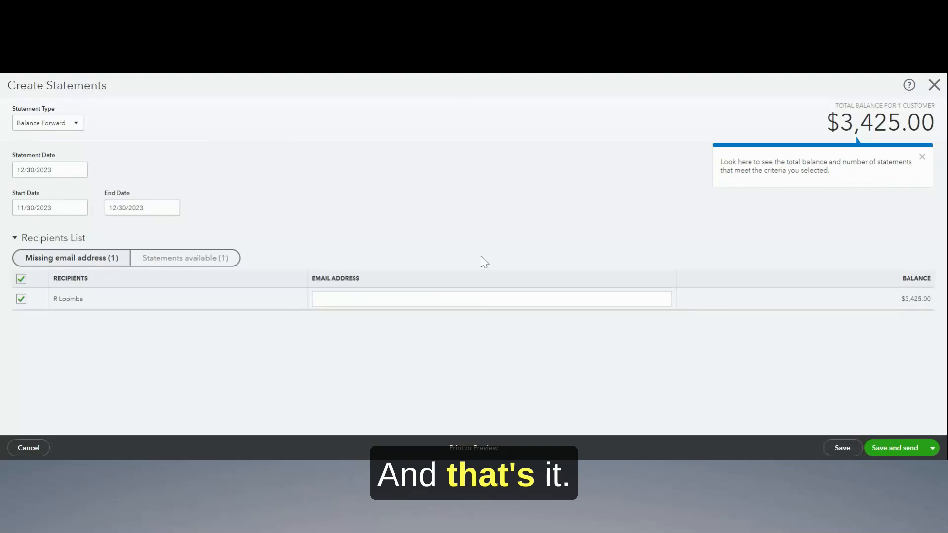